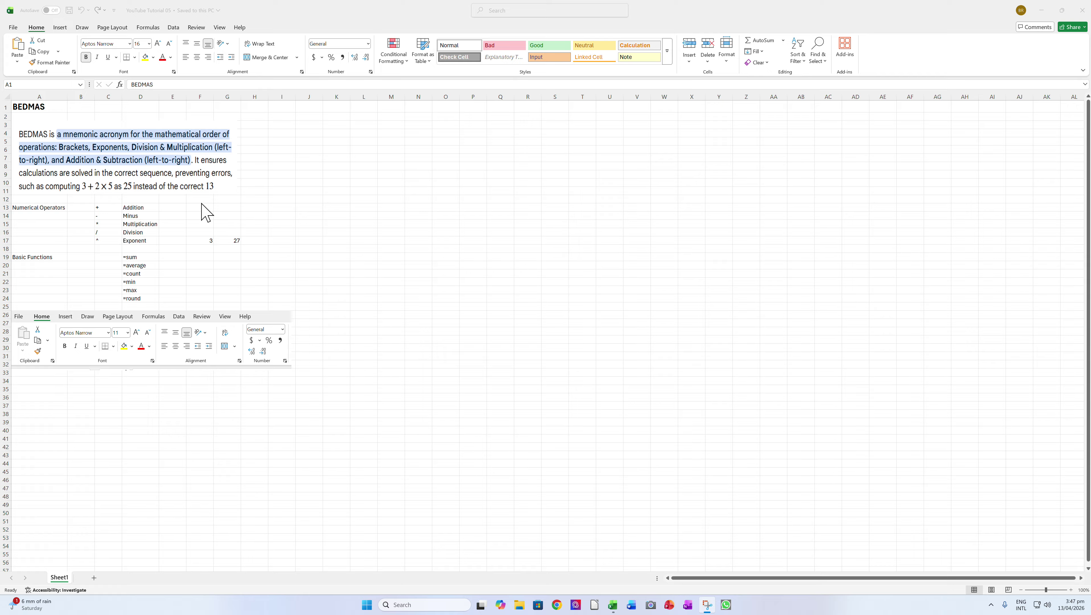
- Examine the numerical operator symbols and their names in cells C13 to D17
{"action": "left_click", "coordinate": [181, 206]}
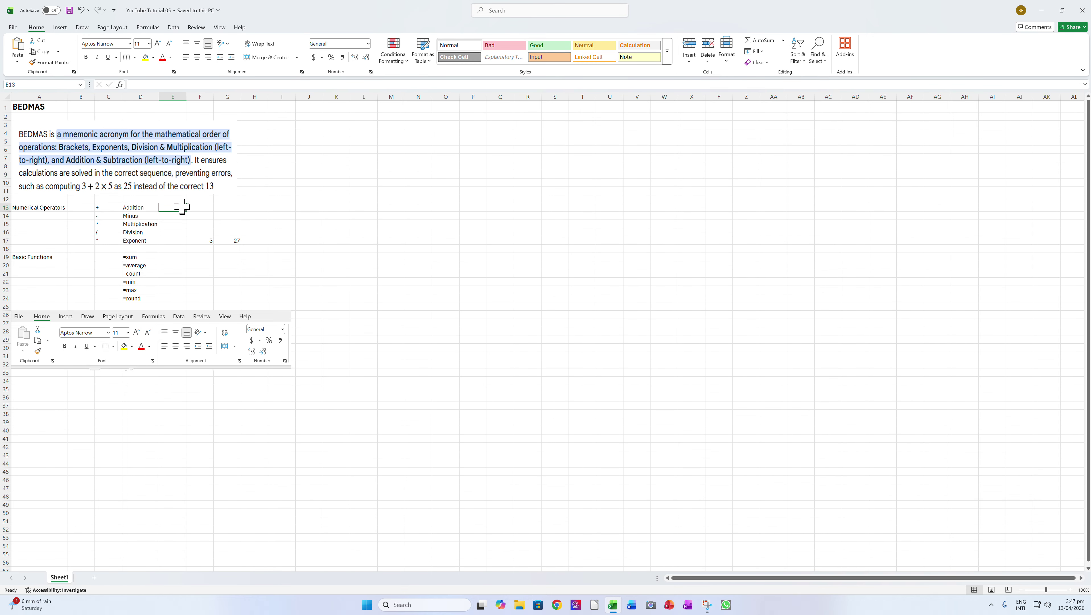
{"action": "left_click", "coordinate": [204, 207]}
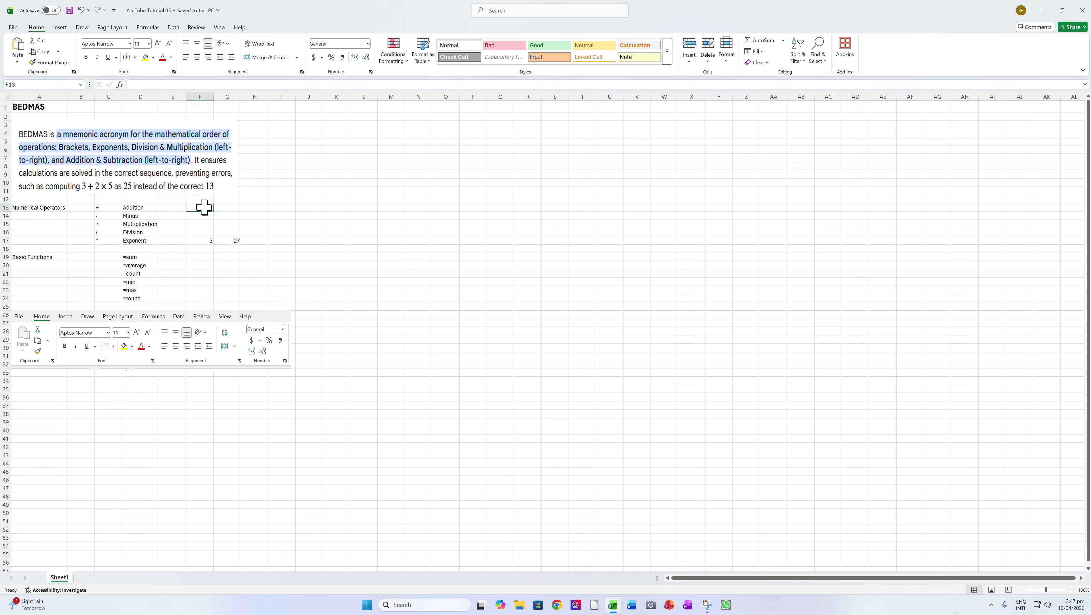
{"action": "key", "text": "Left"}
{"action": "key", "text": "Left"}
{"action": "key", "text": "Left"}
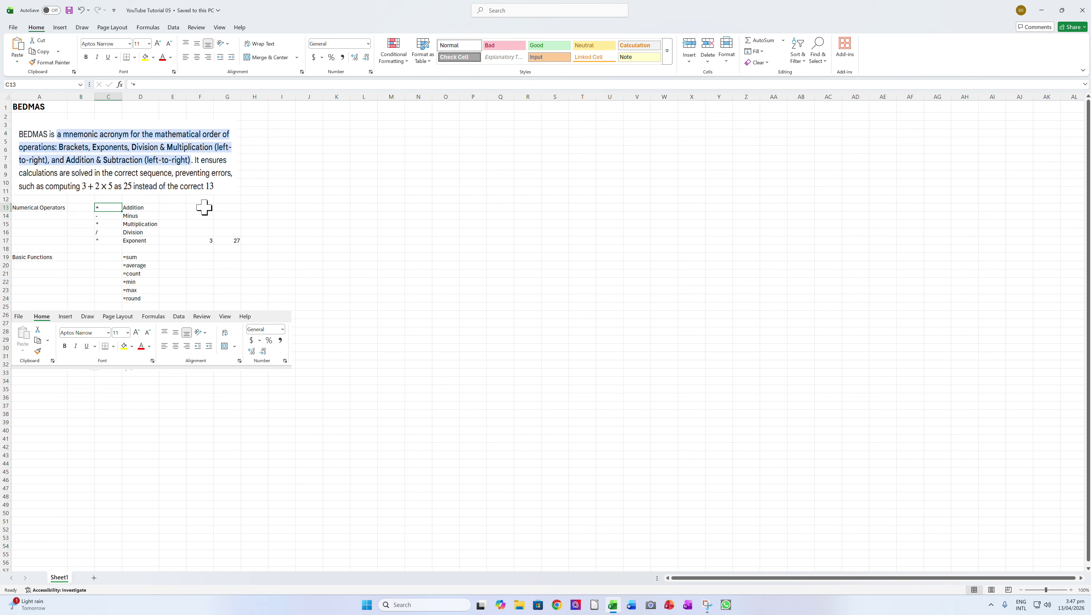
{"action": "key", "text": "Down"}
{"action": "key", "text": "Down"}
{"action": "key", "text": "Down"}
{"action": "key", "text": "Down"}
{"action": "key", "text": "Right"}
{"action": "key", "text": "Up"}
{"action": "key", "text": "Up"}
{"action": "key", "text": "Up"}
{"action": "key", "text": "Up"}
{"action": "key", "text": "Left"}
- Enter a plus sign in cell F13 and clear the cell again
{"action": "left_click", "coordinate": [204, 209]}
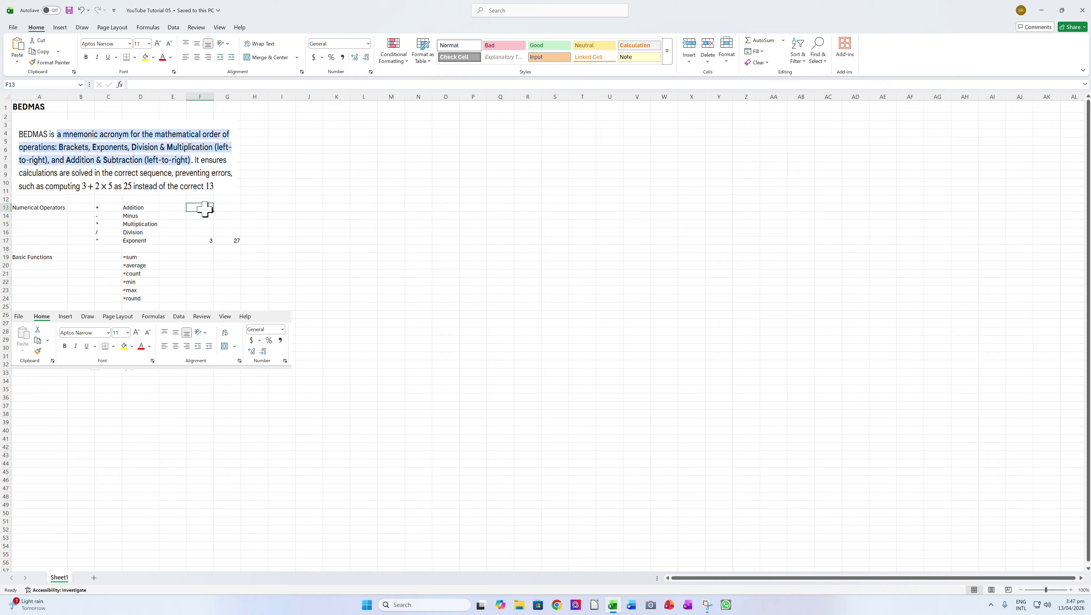
{"action": "type", "text": "+"}
{"action": "key", "text": "Return"}
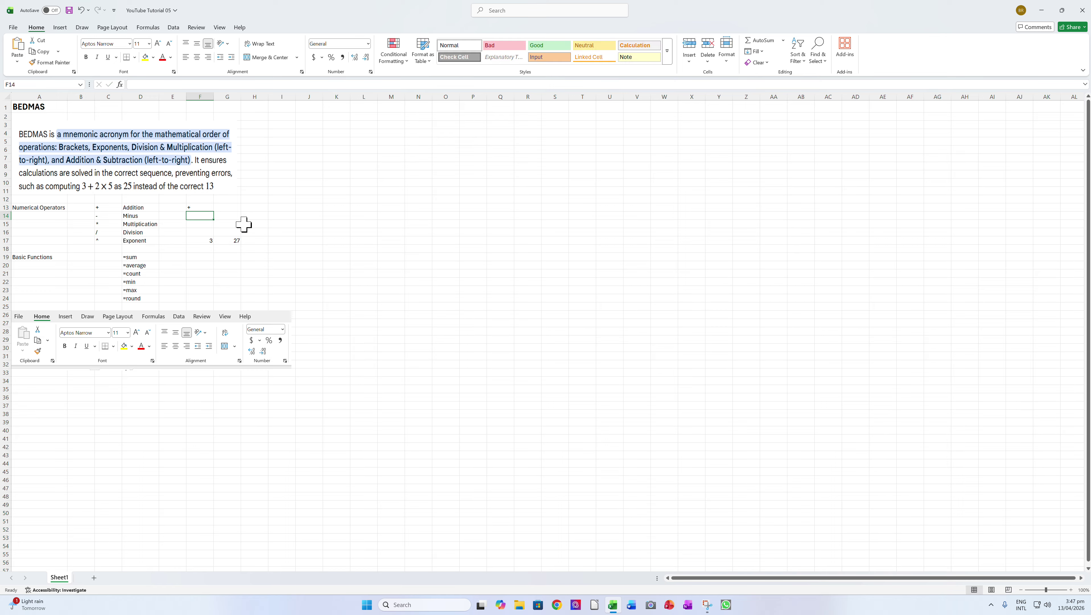
{"action": "key", "text": "Up"}
{"action": "key", "text": "Down"}
{"action": "key", "text": "Up"}
{"action": "key", "text": "Delete"}
- Review the operator symbols from C13 down to C17, plus the exponent example's base in F17 and formula in G17
{"action": "left_click", "coordinate": [107, 215]}
{"action": "left_click", "coordinate": [109, 209]}
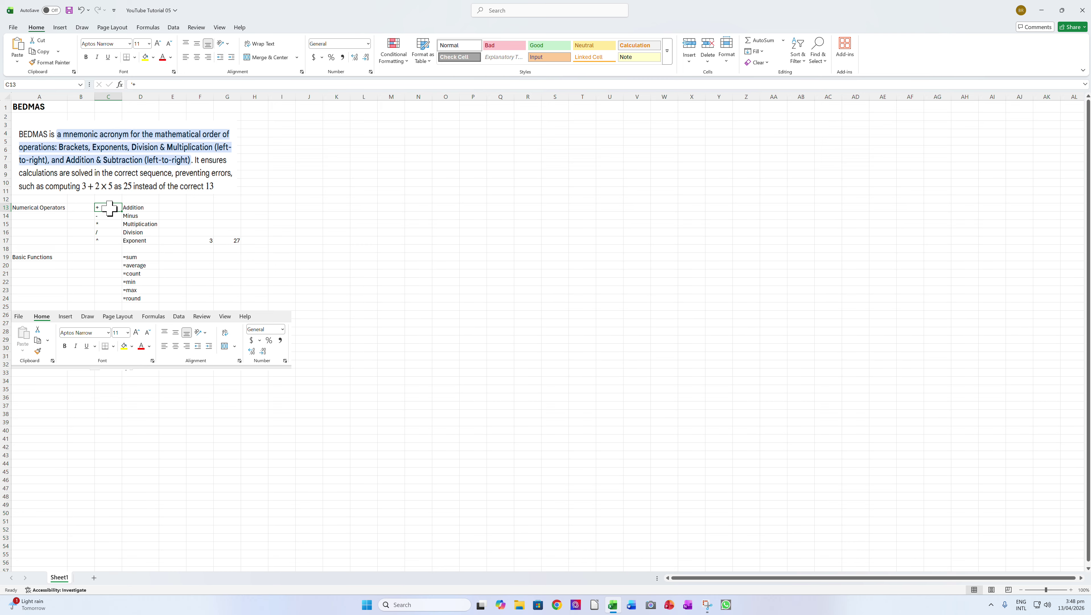
{"action": "key", "text": "Return"}
{"action": "key", "text": "Return"}
{"action": "key", "text": "Return"}
{"action": "key", "text": "Return"}
{"action": "key", "text": "Right"}
{"action": "key", "text": "Right"}
{"action": "key", "text": "Right"}
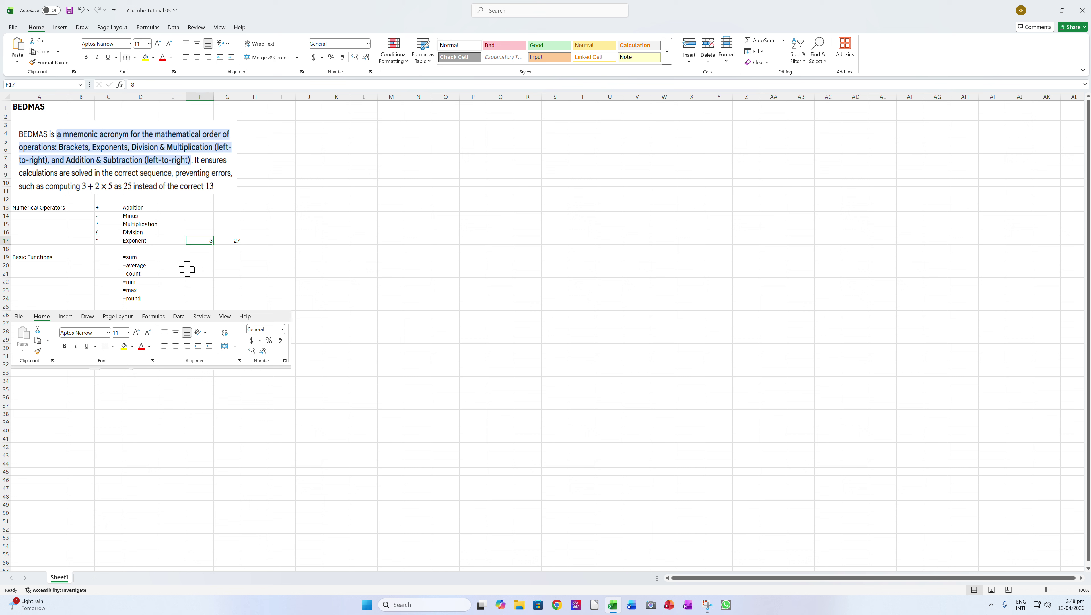
{"action": "key", "text": "Right"}
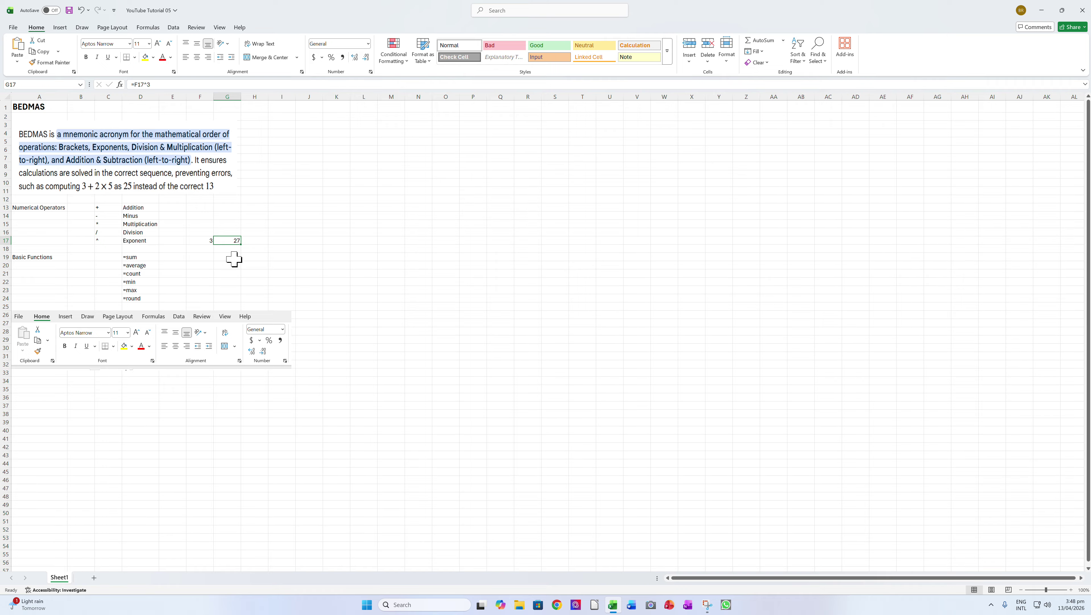
- Enter the formula =F17^4 in cell H17 to raise the base number to the fourth power
{"action": "key", "text": "Right"}
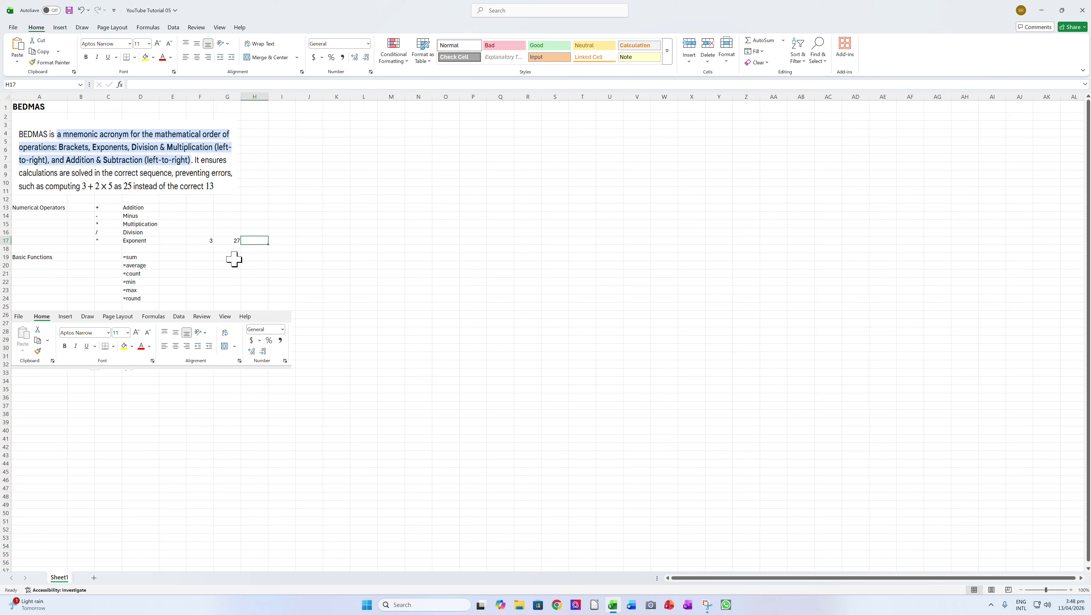
{"action": "type", "text": "="}
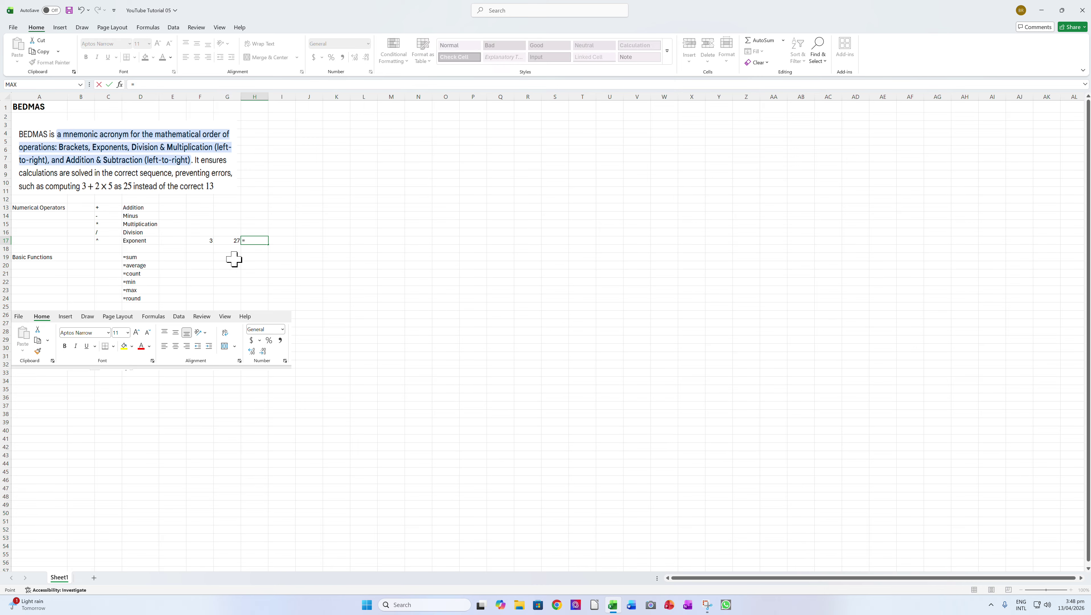
{"action": "key", "text": "Left"}
{"action": "key", "text": "Left"}
{"action": "type", "text": "^4"}
{"action": "key", "text": "ctrl+Return"}
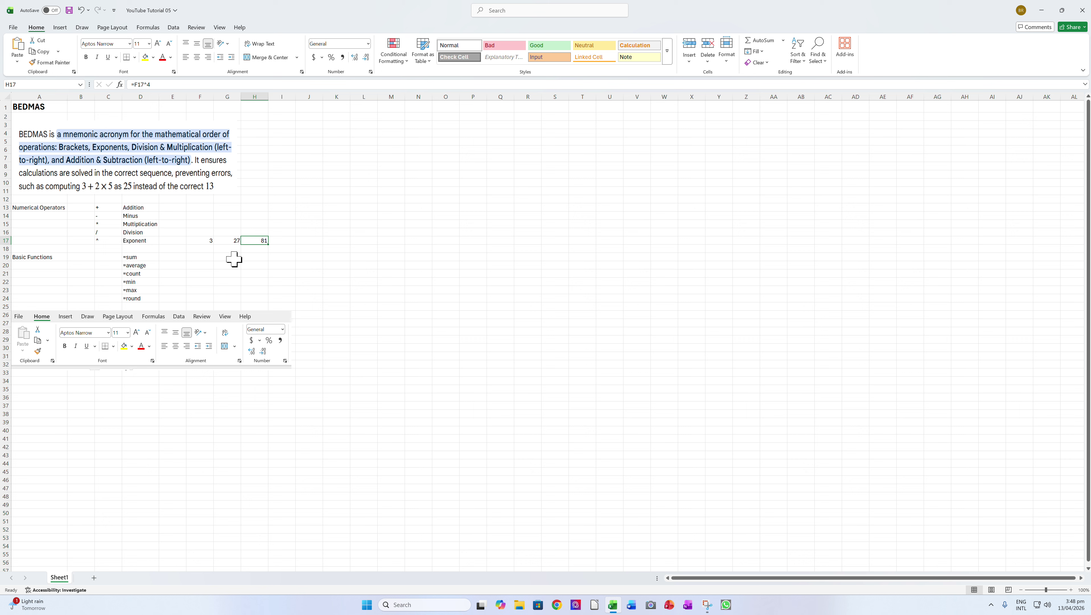
- Look over the listed basic functions in column D, from =sum down to =round
{"action": "left_click", "coordinate": [156, 257]}
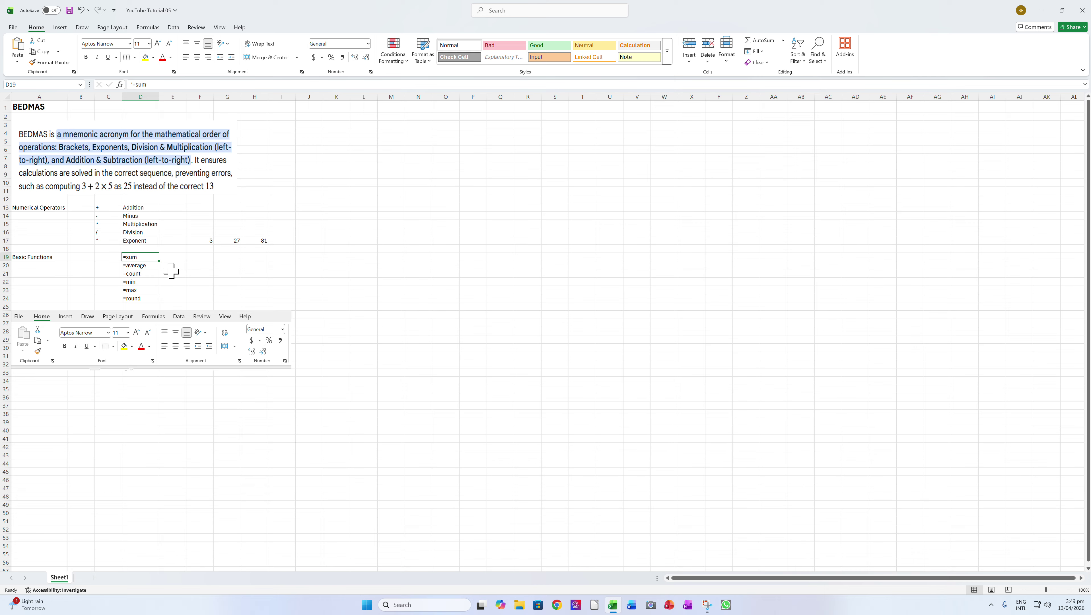
{"action": "left_click", "coordinate": [150, 265]}
{"action": "left_click", "coordinate": [143, 298]}
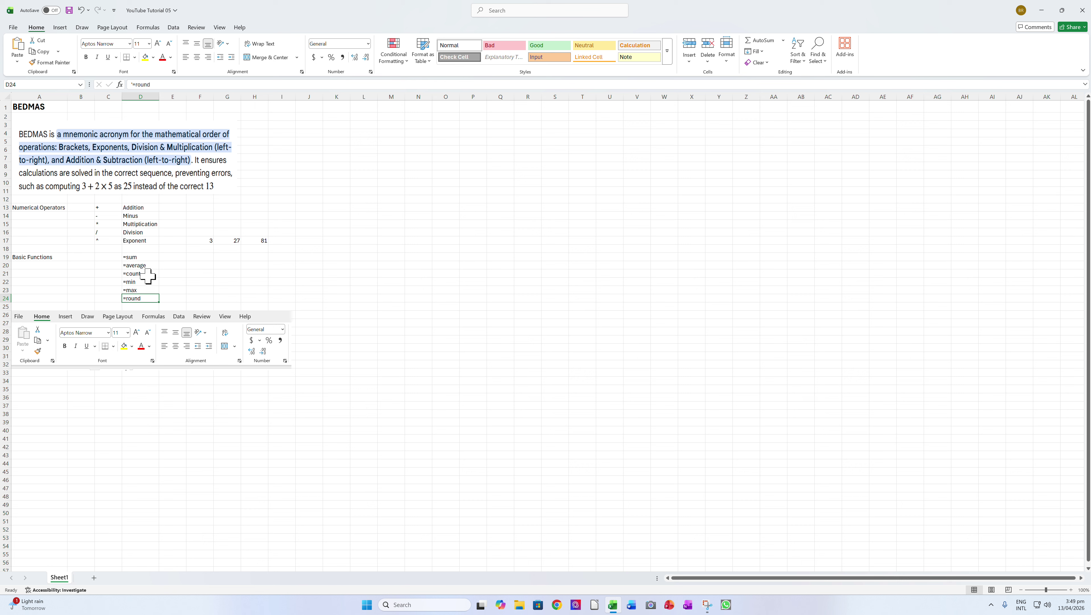
- For cell F24, browse the Insert Function categories and the Most Recently Used functions, and leave without inserting one
{"action": "left_click", "coordinate": [205, 299]}
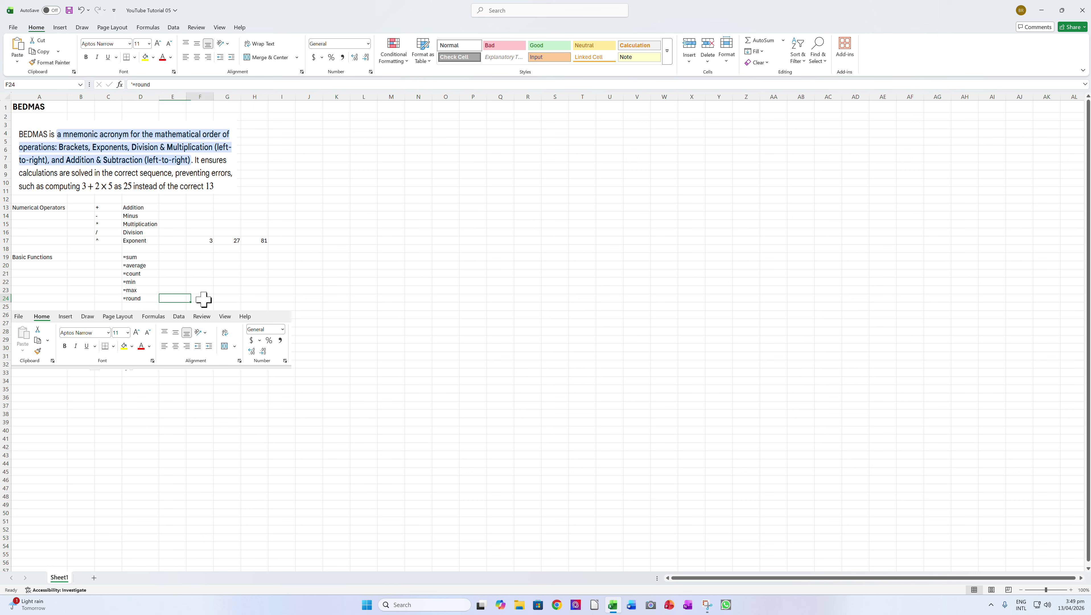
{"action": "left_click", "coordinate": [120, 84]}
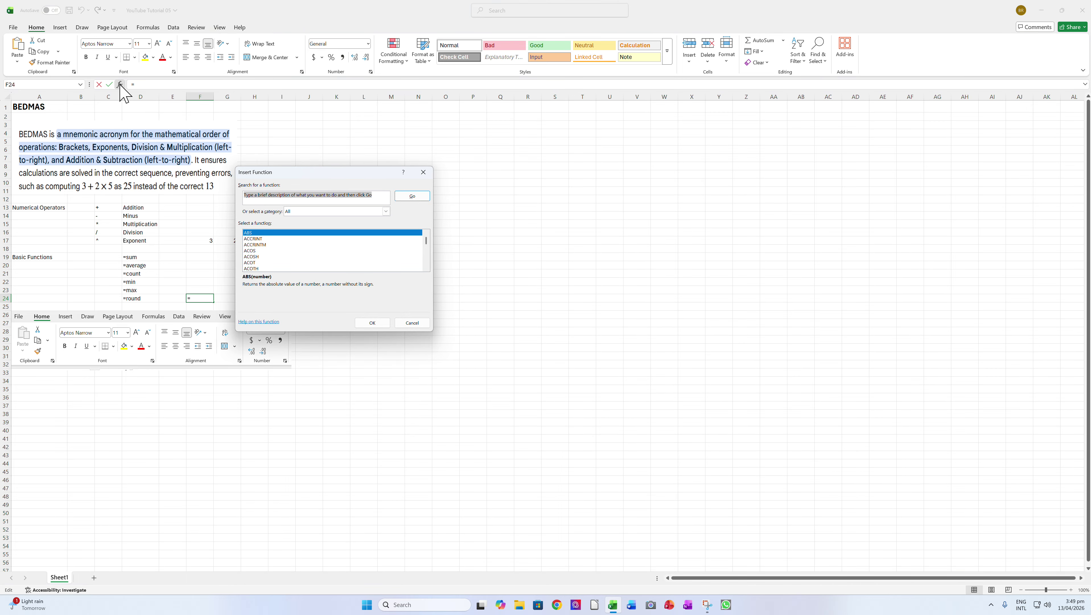
{"action": "left_click", "coordinate": [386, 212]}
{"action": "left_click", "coordinate": [360, 224]}
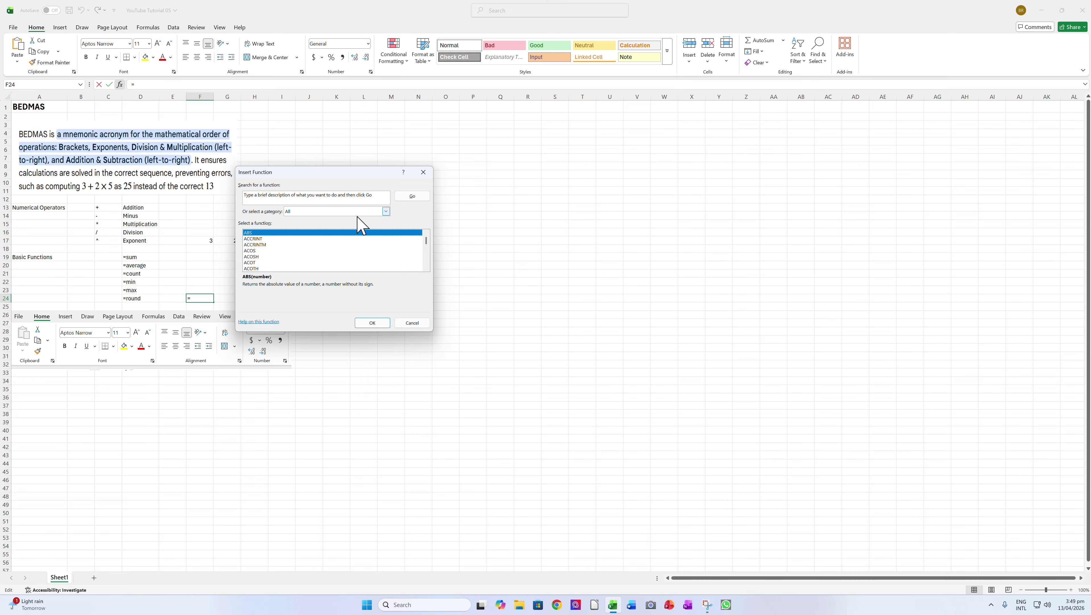
{"action": "left_click", "coordinate": [358, 213]}
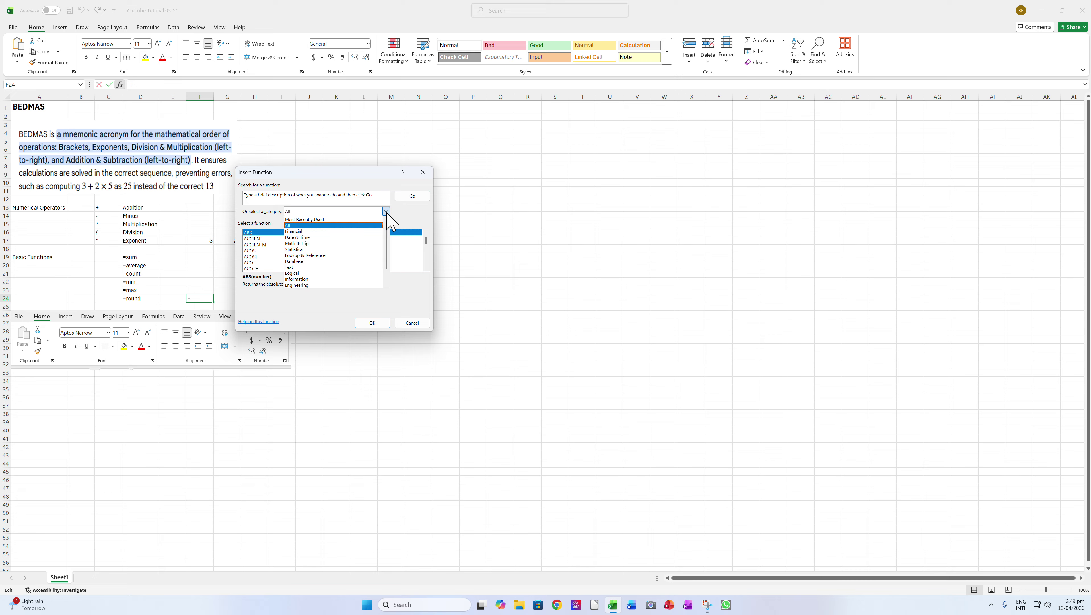
{"action": "left_click", "coordinate": [334, 218]}
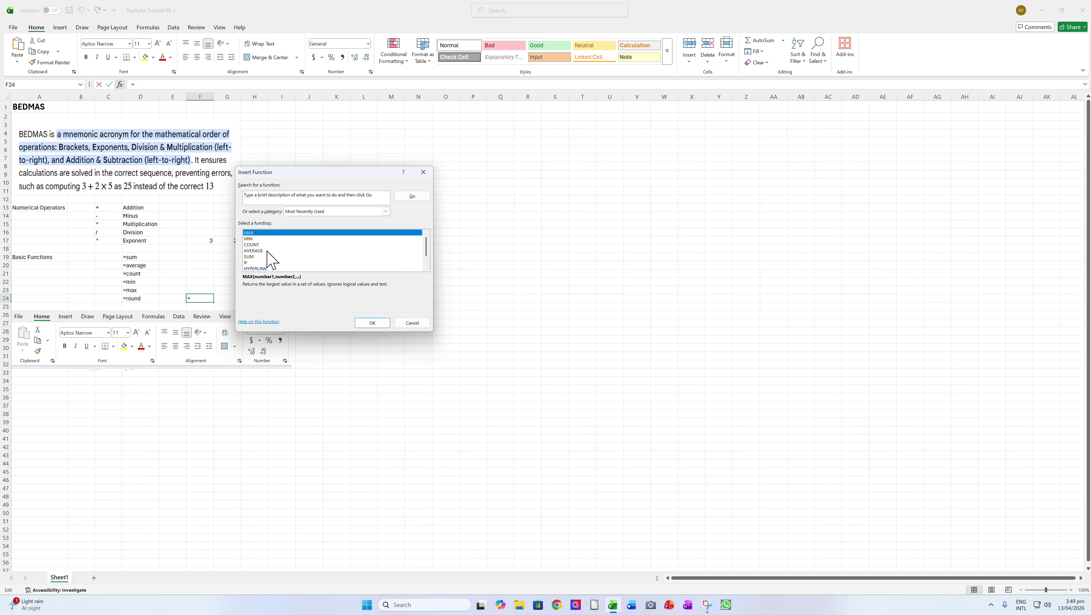
{"action": "left_click", "coordinate": [378, 211]}
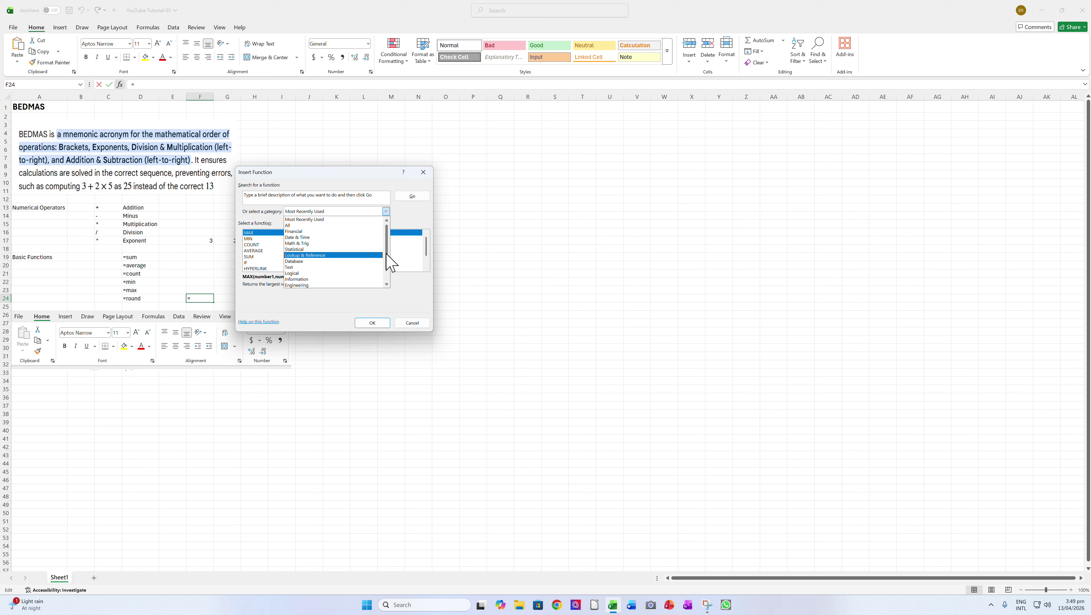
{"action": "scroll", "coordinate": [388, 258], "scroll_direction": "down", "scroll_amount": 1}
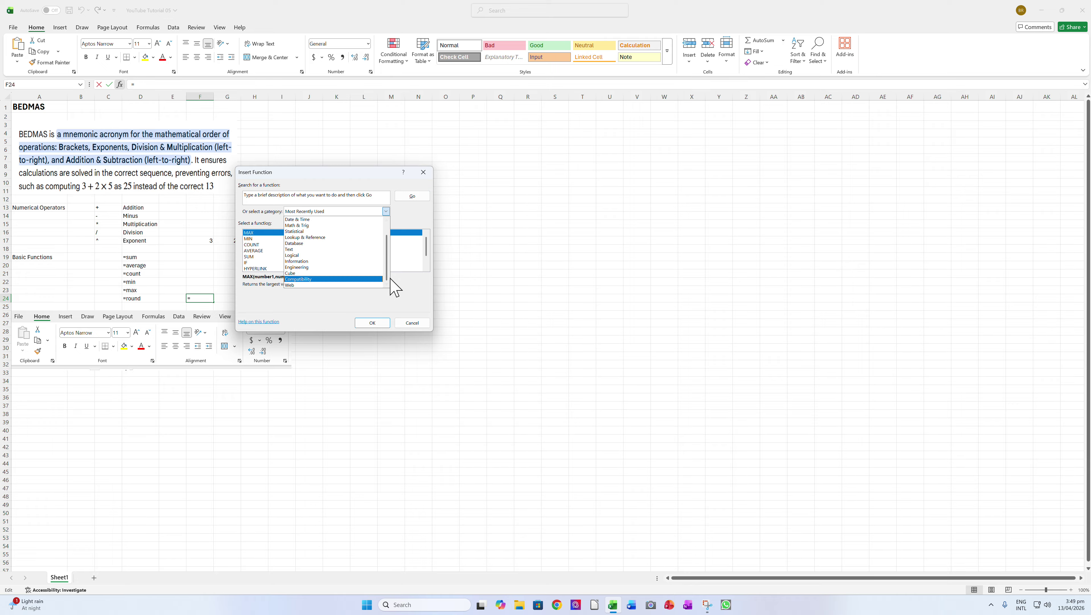
{"action": "left_click_drag", "start_coordinate": [387, 264], "coordinate": [387, 244]}
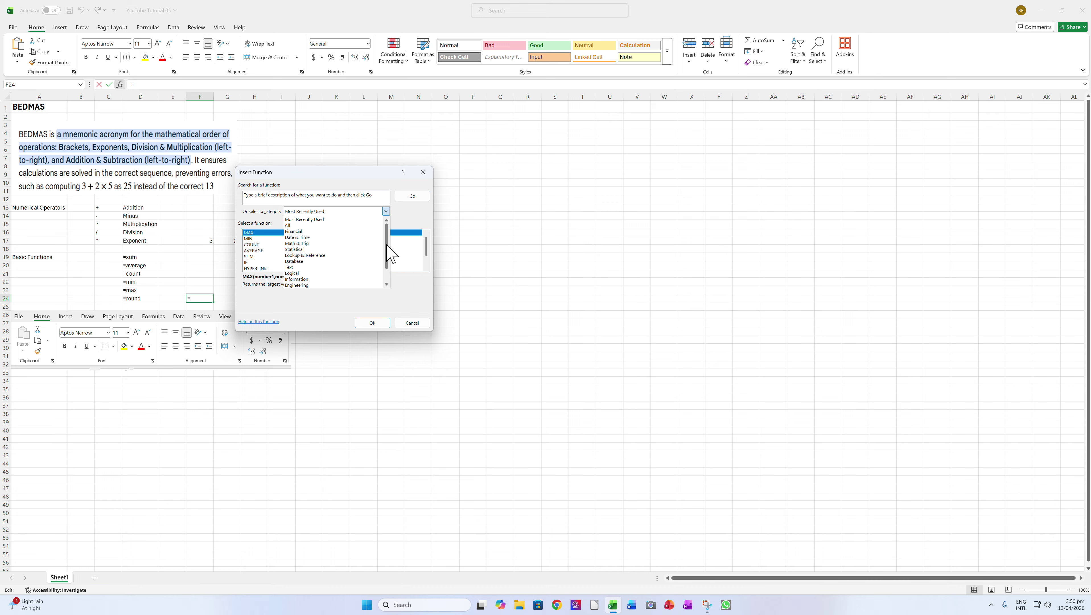
{"action": "left_click", "coordinate": [410, 320]}
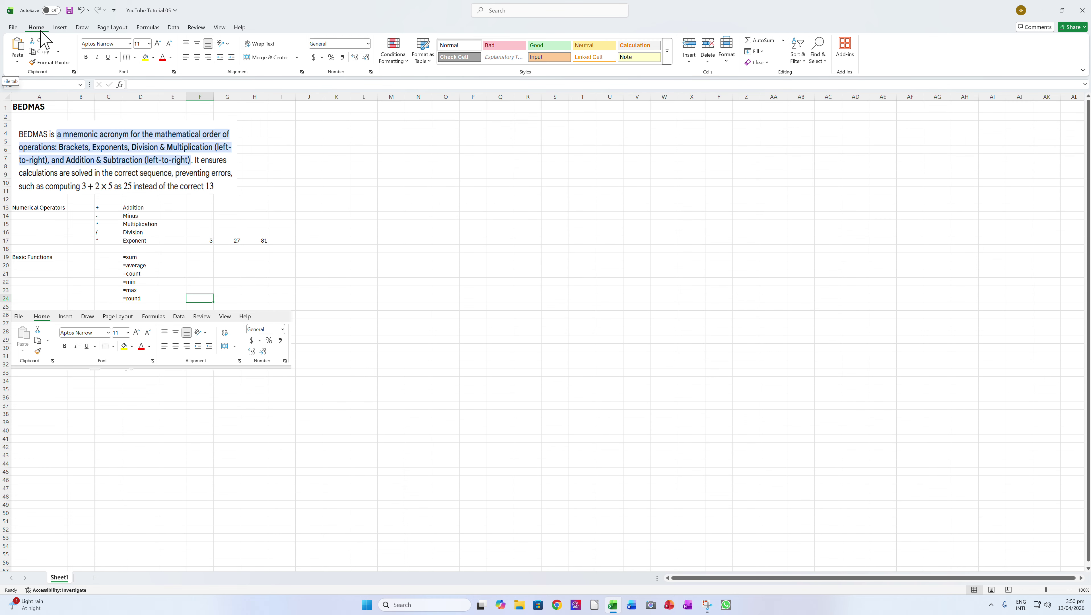
- Look through the ribbon's command sets from Insert to Help and the File page, and return to the worksheet
{"action": "left_click", "coordinate": [61, 29]}
{"action": "left_click", "coordinate": [81, 28]}
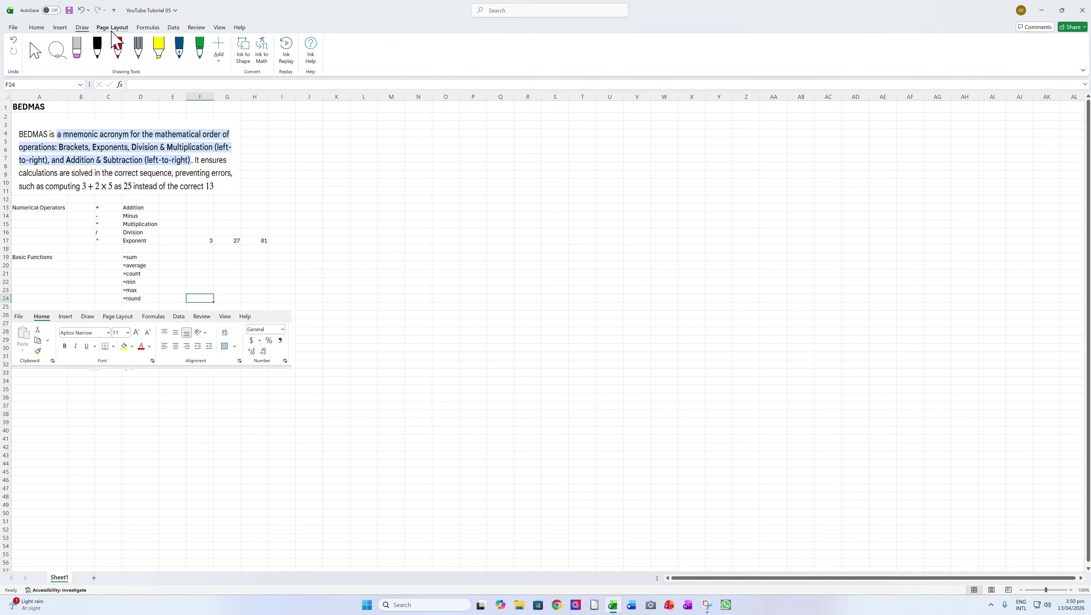
{"action": "left_click", "coordinate": [113, 27]}
{"action": "left_click", "coordinate": [148, 28]}
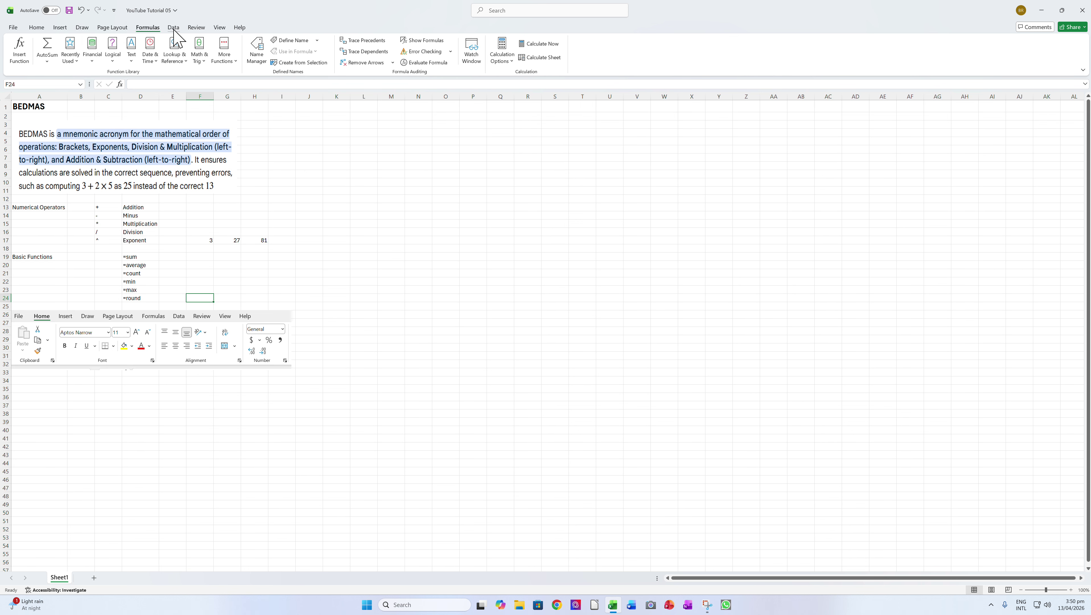
{"action": "left_click", "coordinate": [173, 28]}
{"action": "left_click", "coordinate": [196, 27]}
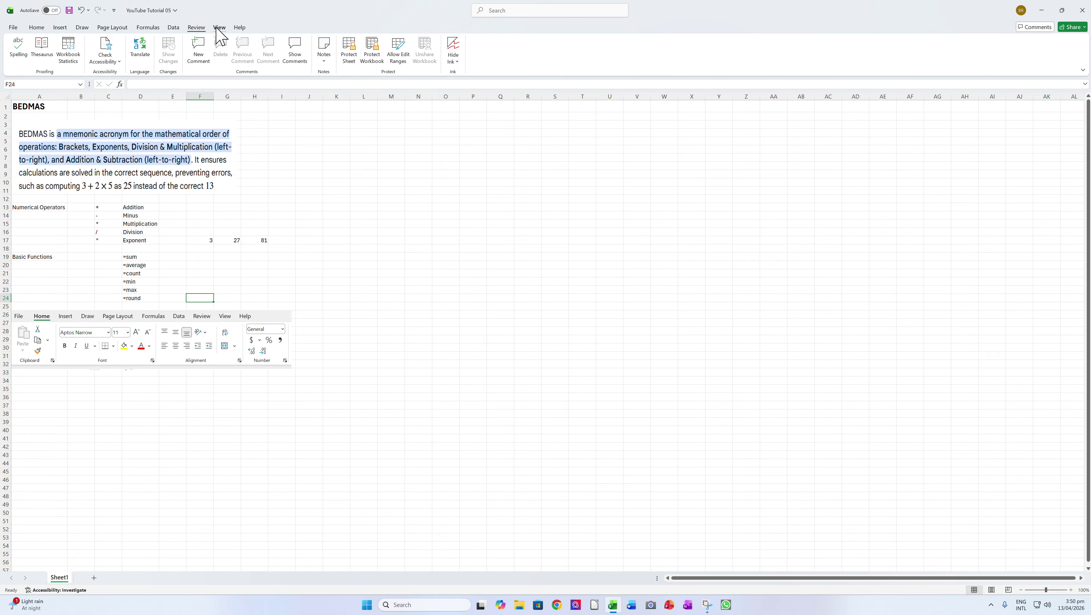
{"action": "left_click", "coordinate": [237, 30]}
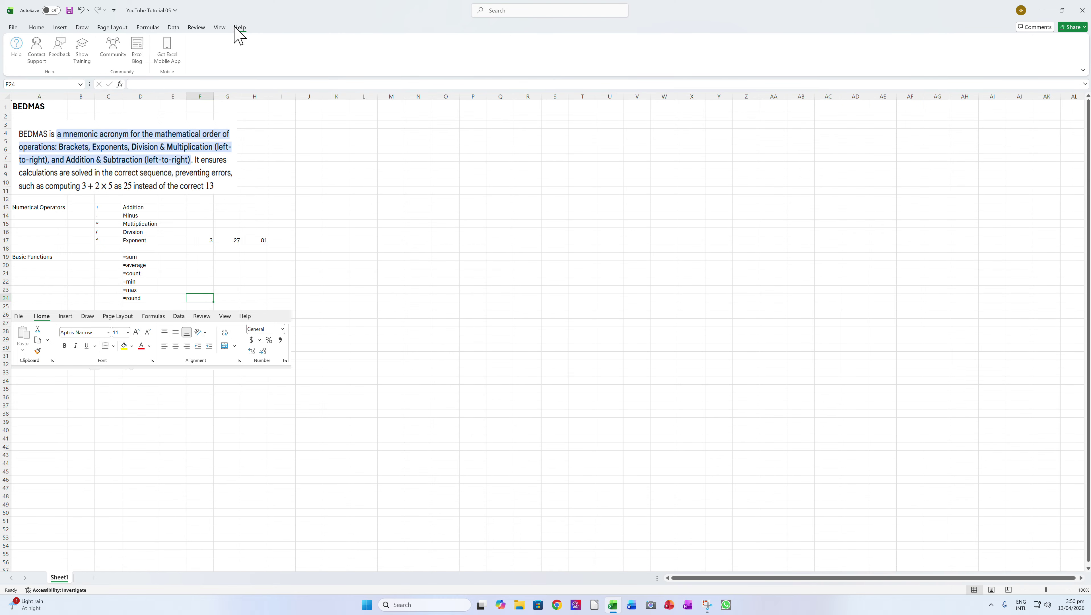
{"action": "left_click", "coordinate": [37, 28]}
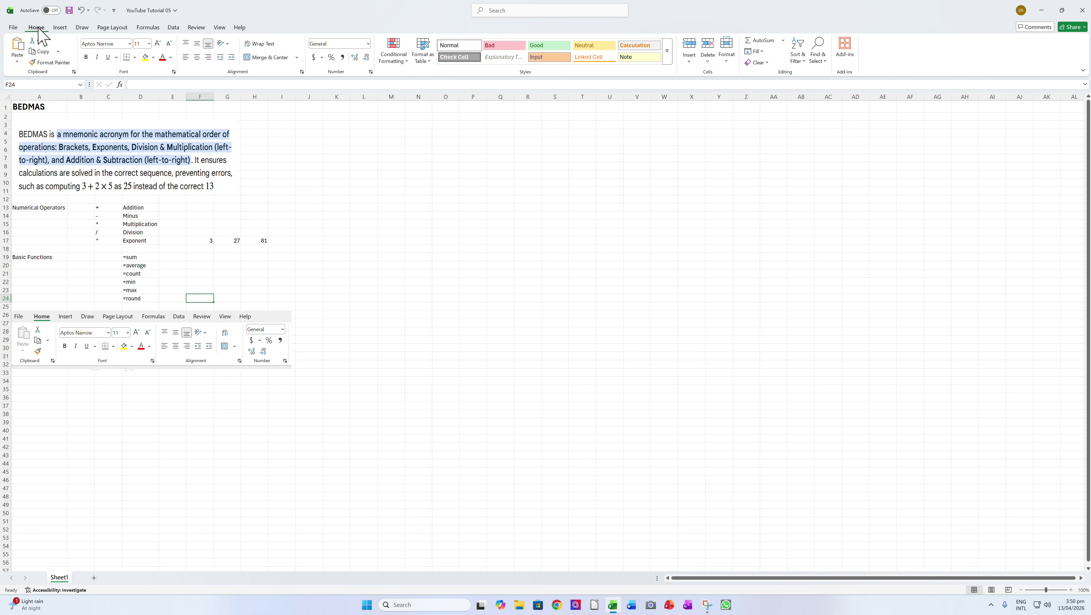
{"action": "left_click", "coordinate": [13, 27]}
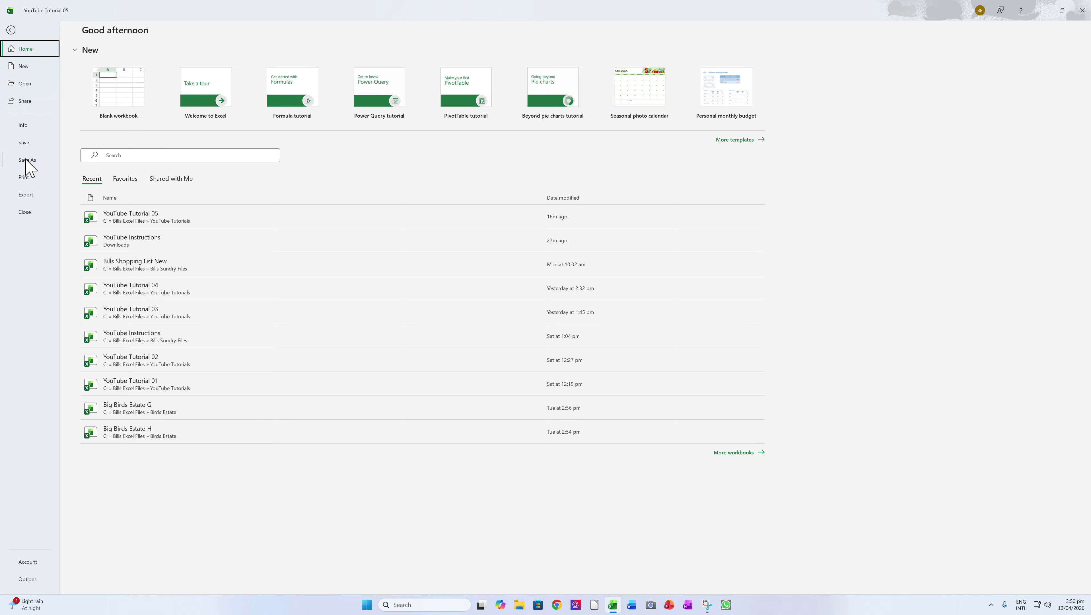
{"action": "left_click", "coordinate": [11, 29]}
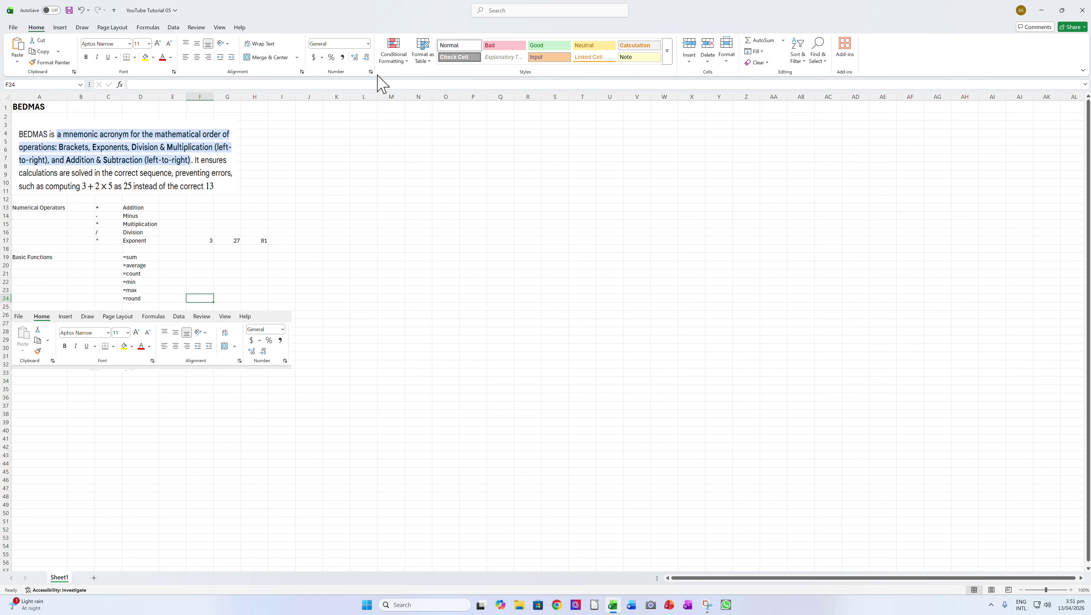
- Try bold, italic and underline formatting on the =sum cell D19, switching each off again
{"action": "left_click", "coordinate": [339, 325]}
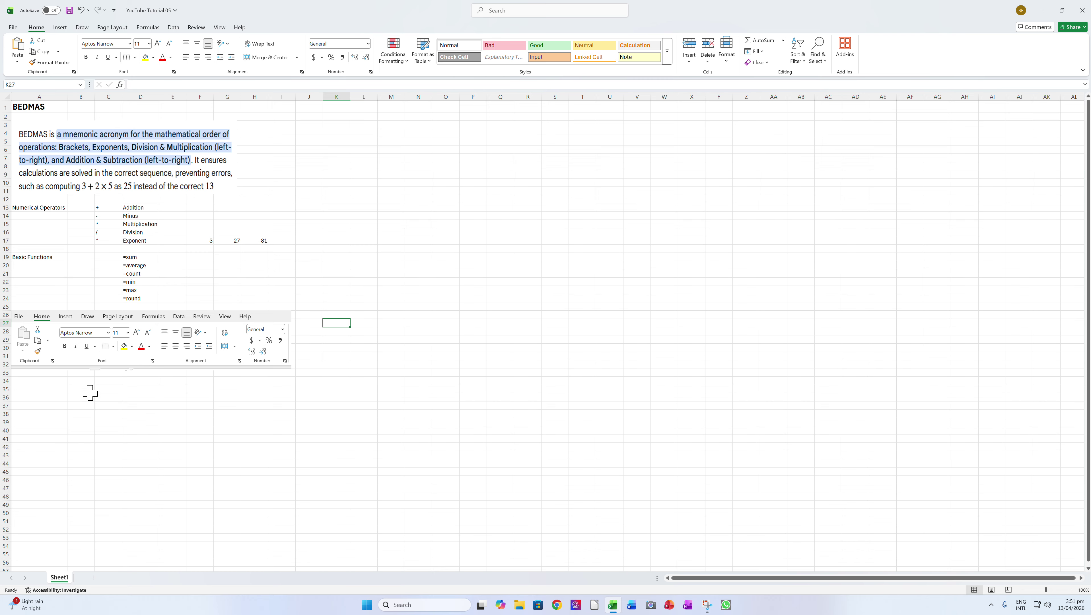
{"action": "left_click", "coordinate": [140, 258]}
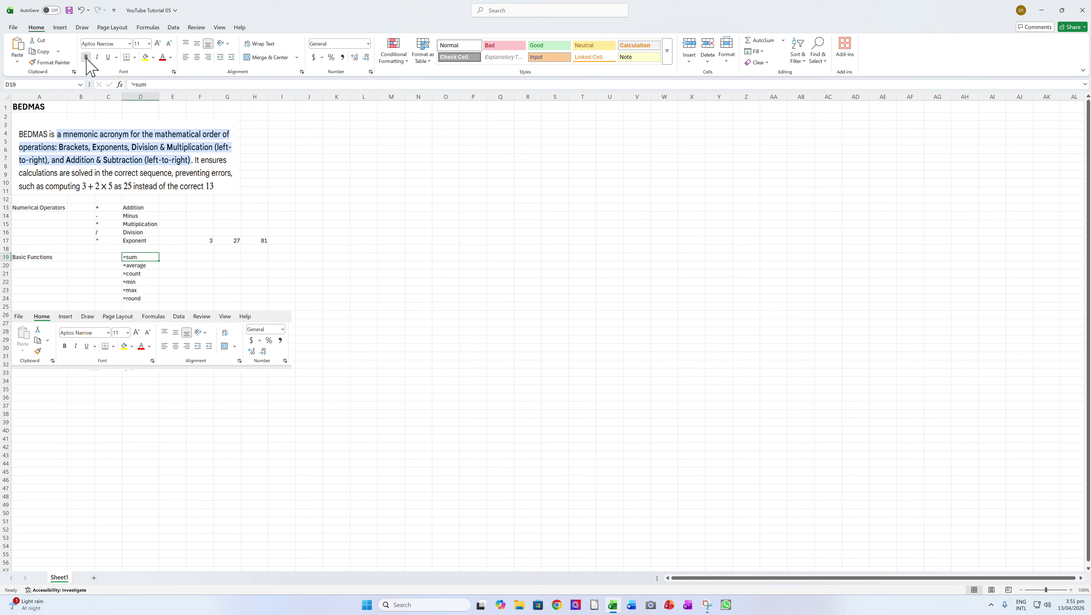
{"action": "left_click", "coordinate": [86, 57]}
{"action": "left_click", "coordinate": [86, 58]}
{"action": "left_click", "coordinate": [98, 58]}
{"action": "left_click", "coordinate": [97, 58]}
{"action": "left_click", "coordinate": [108, 58]}
- Apply All Borders to the =sum cell D19 and check the result from neighbouring cells
{"action": "left_click", "coordinate": [135, 57]}
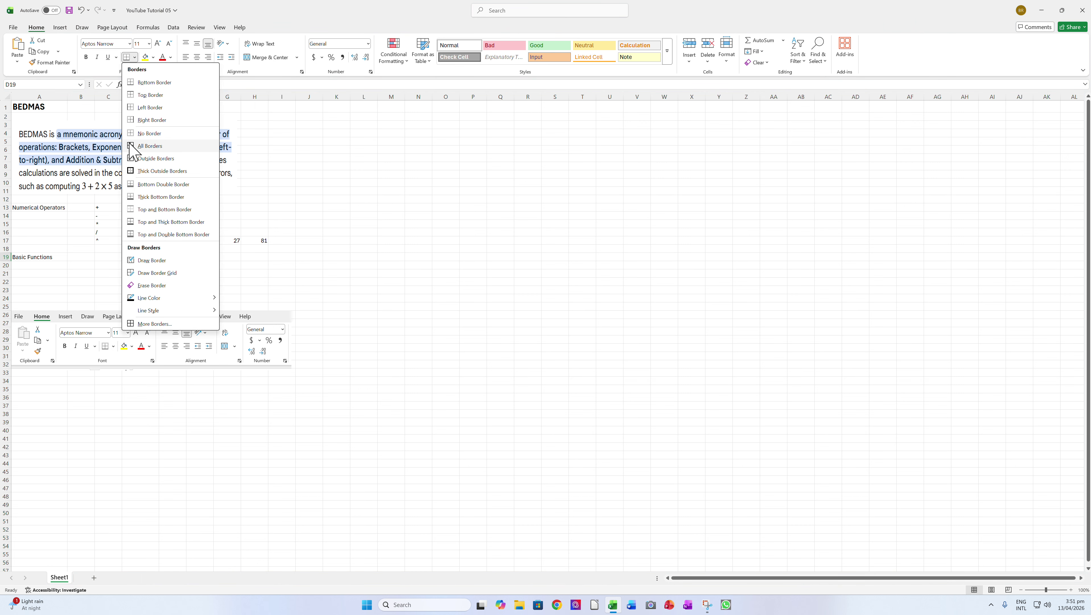
{"action": "left_click", "coordinate": [148, 147]}
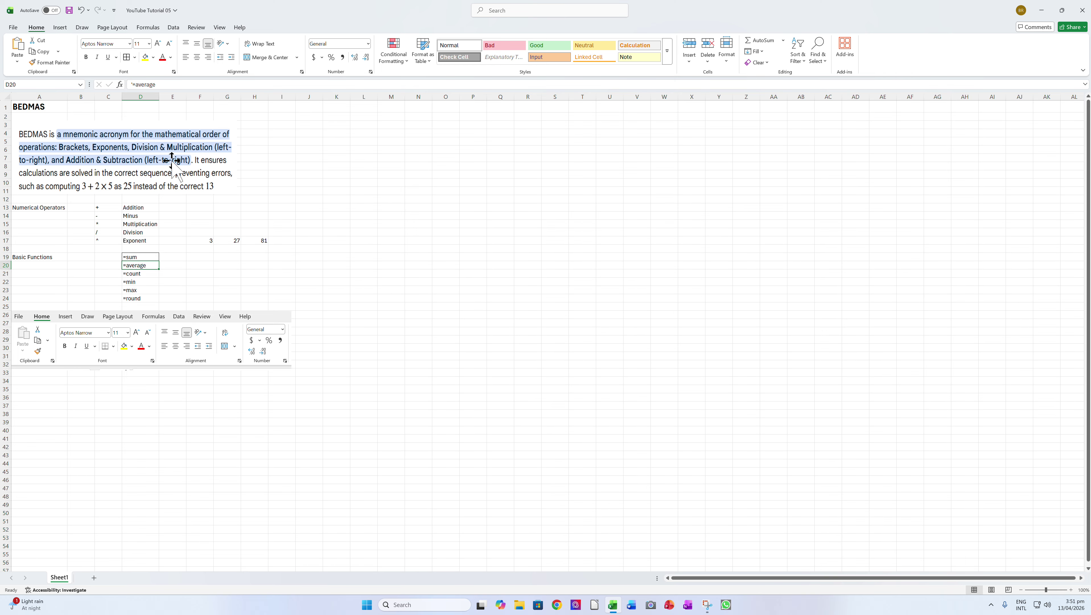
{"action": "key", "text": "Right"}
{"action": "key", "text": "Right"}
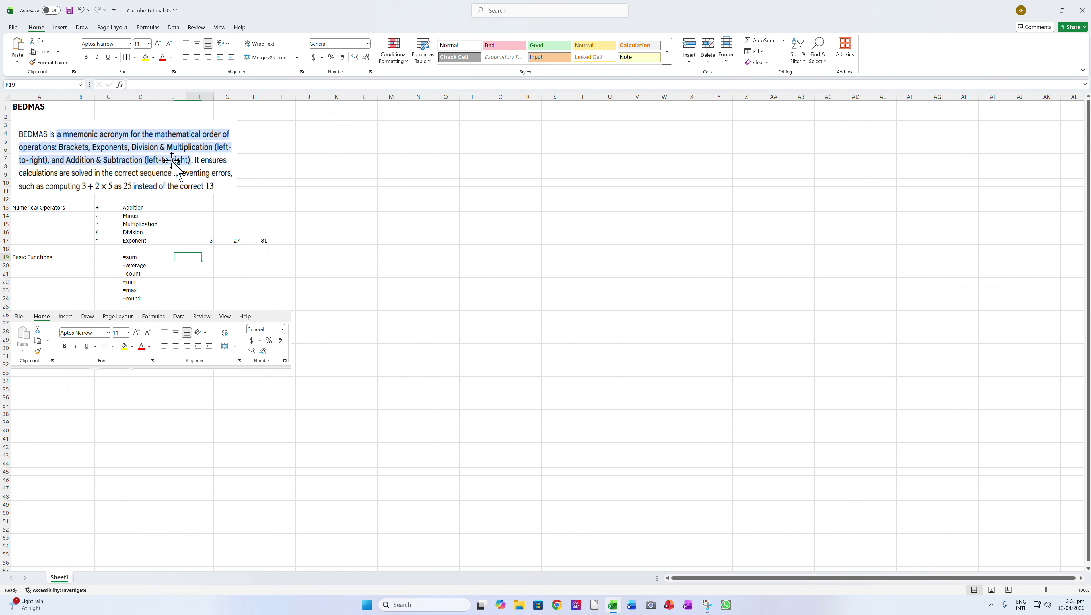
{"action": "key", "text": "Left"}
{"action": "key", "text": "Left"}
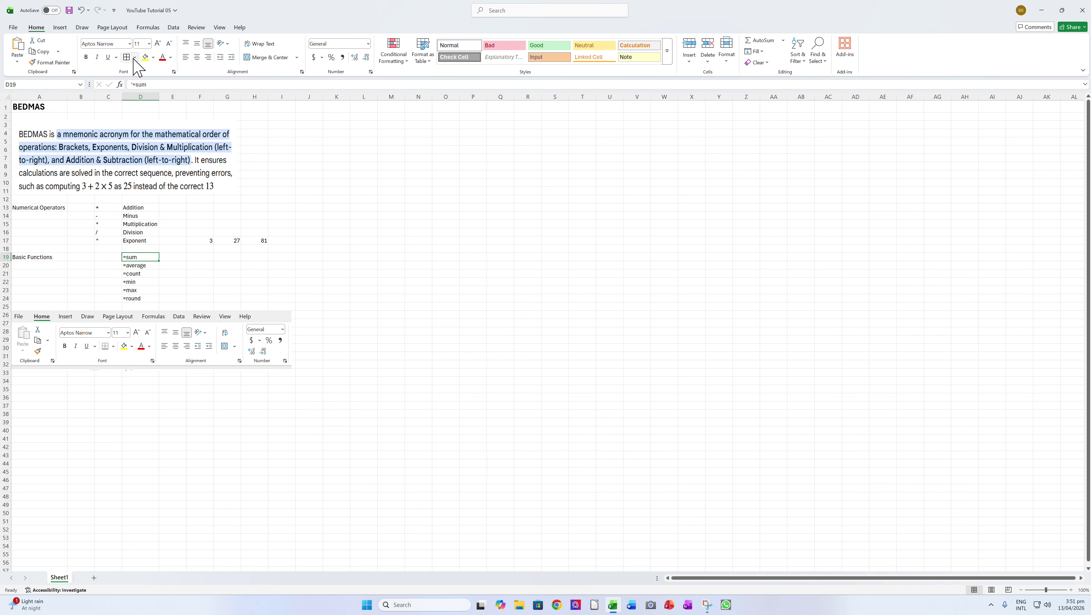
- Remove the borders from the =sum cell D19
{"action": "left_click", "coordinate": [135, 57]}
{"action": "left_click", "coordinate": [131, 133]}
- Try the Arial Black font and a font size of 18 on the =sum cell D19, undoing each change
{"action": "left_click", "coordinate": [130, 44]}
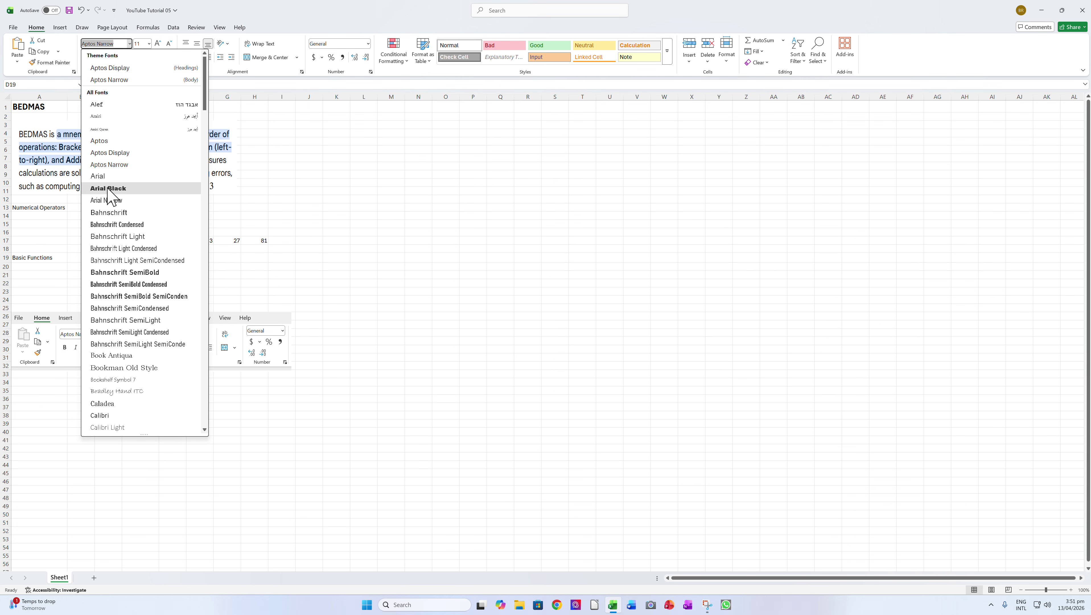
{"action": "left_click", "coordinate": [129, 188]}
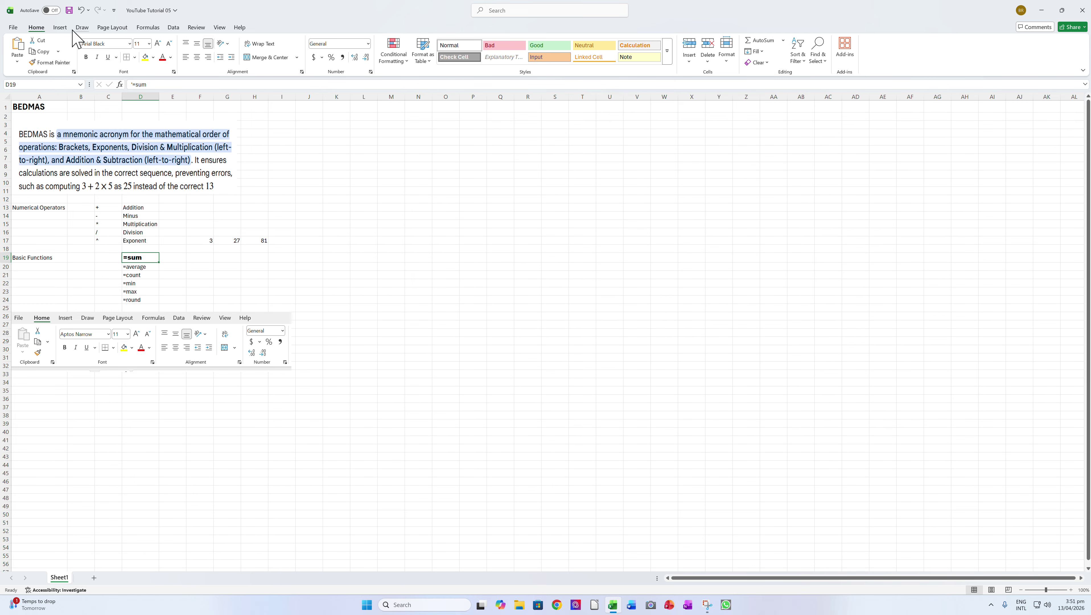
{"action": "left_click", "coordinate": [81, 9]}
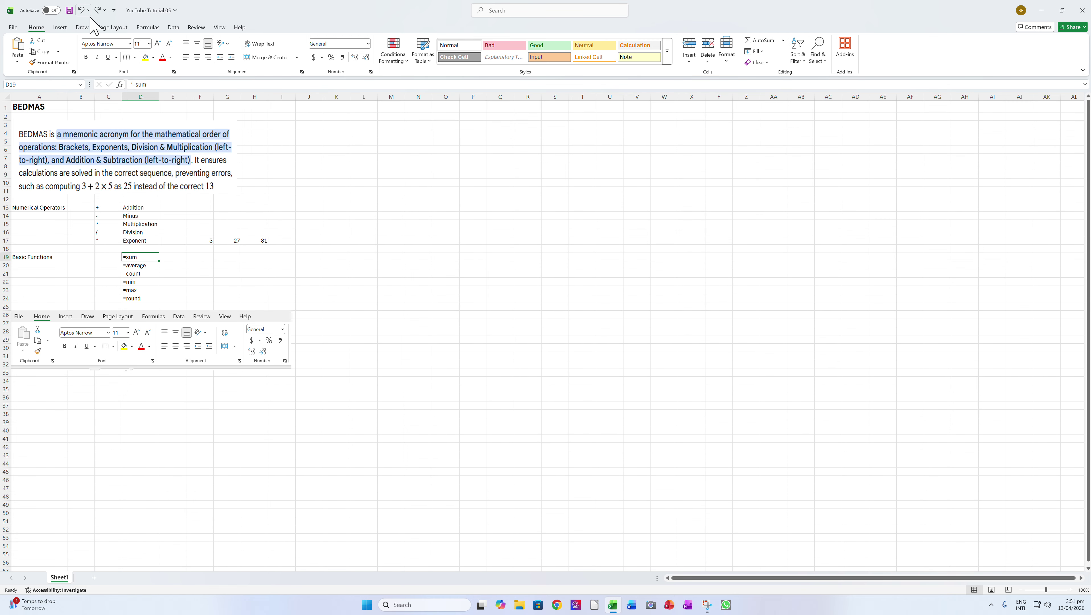
{"action": "left_click", "coordinate": [149, 43]}
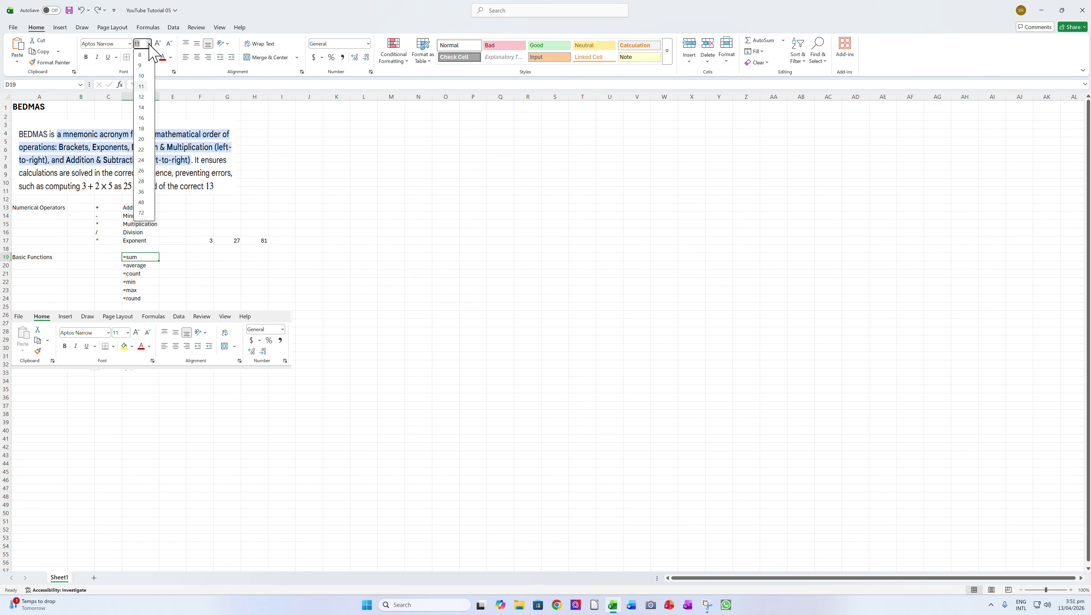
{"action": "left_click", "coordinate": [142, 128]}
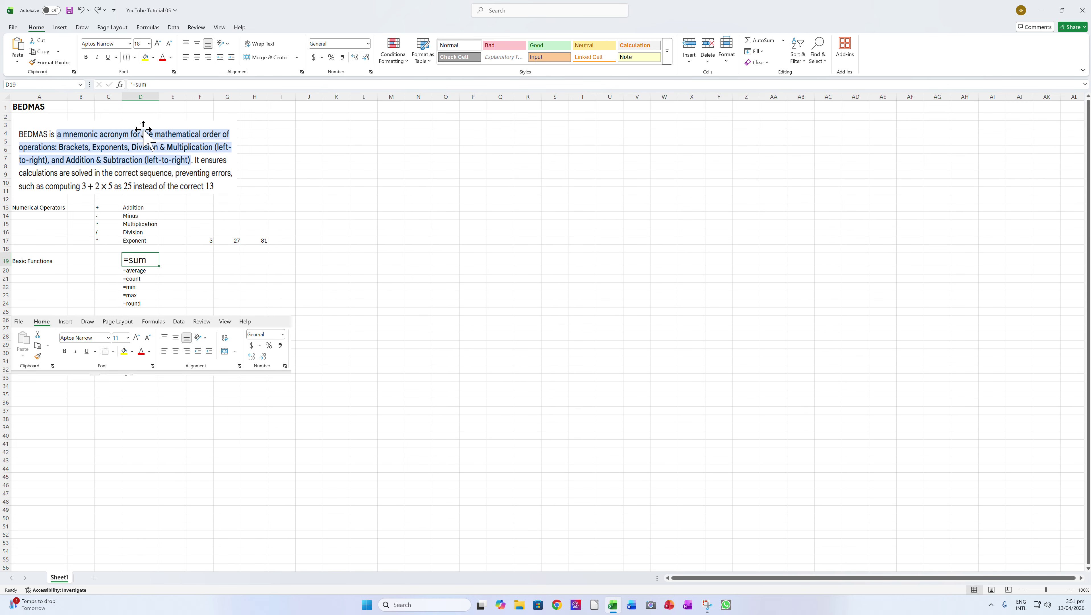
{"action": "left_click", "coordinate": [81, 10]}
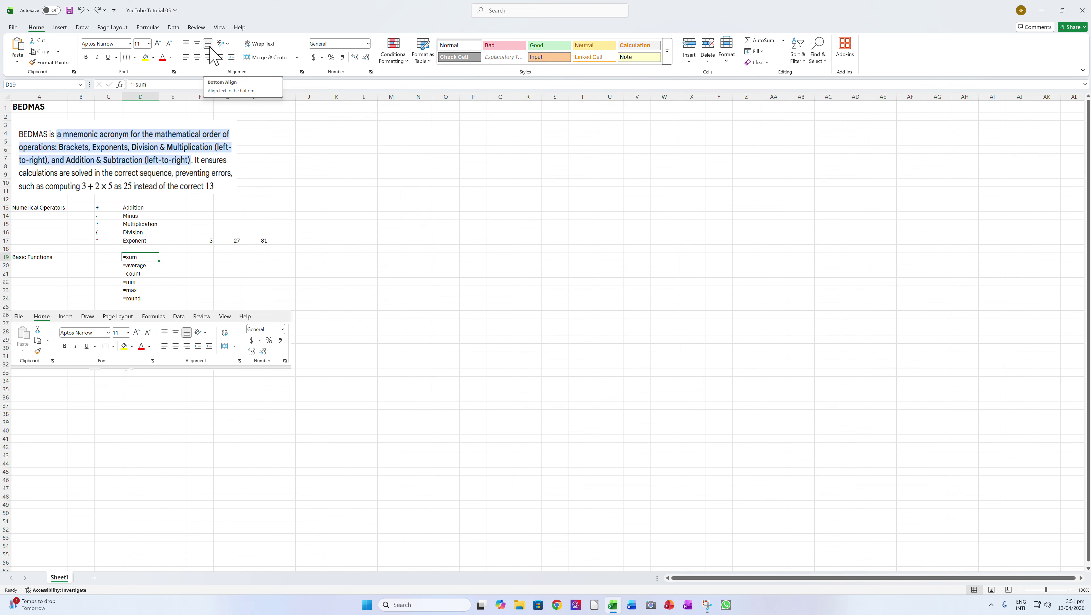
- Set the =sum cell D19 to middle vertical alignment and move down to D20
{"action": "left_click", "coordinate": [197, 44]}
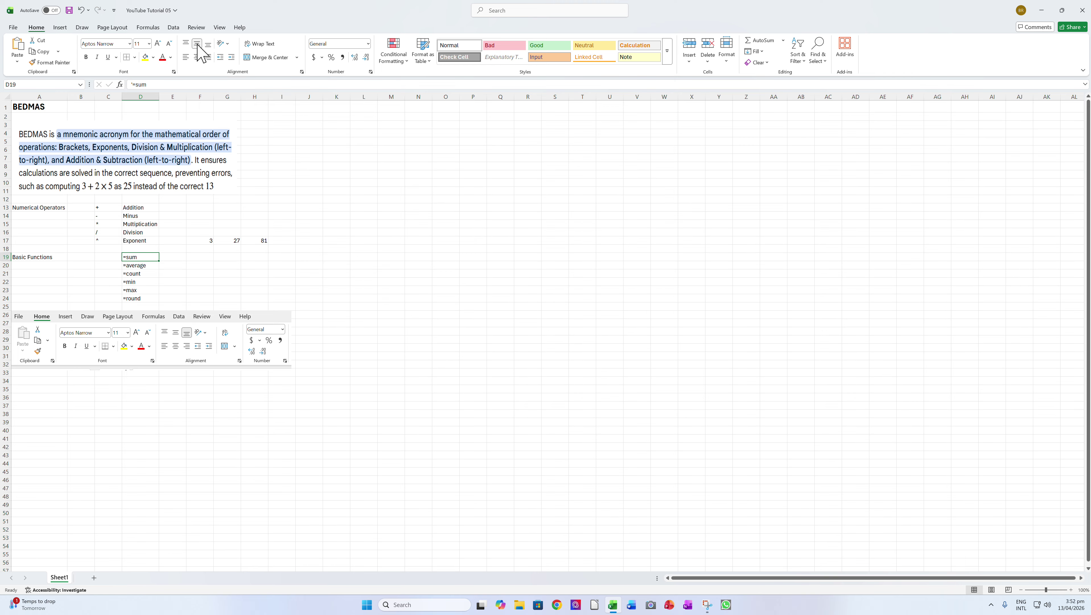
{"action": "key", "text": "Return"}
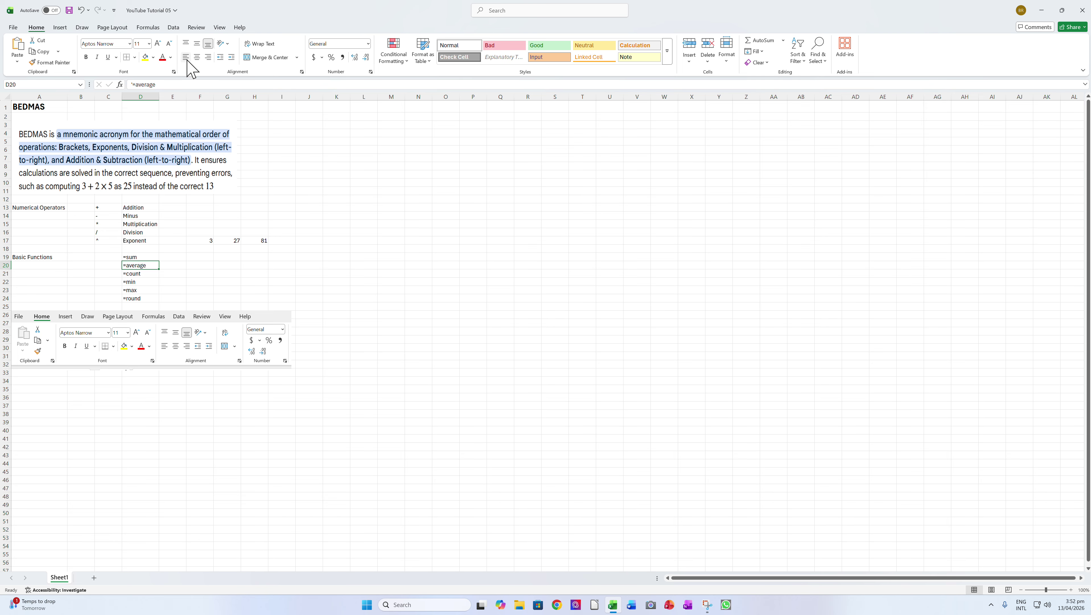
- Try center and right alignment on the =average cell D20, and undo both changes
{"action": "left_click", "coordinate": [196, 57]}
{"action": "left_click", "coordinate": [210, 58]}
{"action": "left_click", "coordinate": [80, 10]}
{"action": "left_click", "coordinate": [80, 10]}
- Try the English (New Zealand) accounting format and the percent style on cell F17, and undo both
{"action": "left_click", "coordinate": [202, 241]}
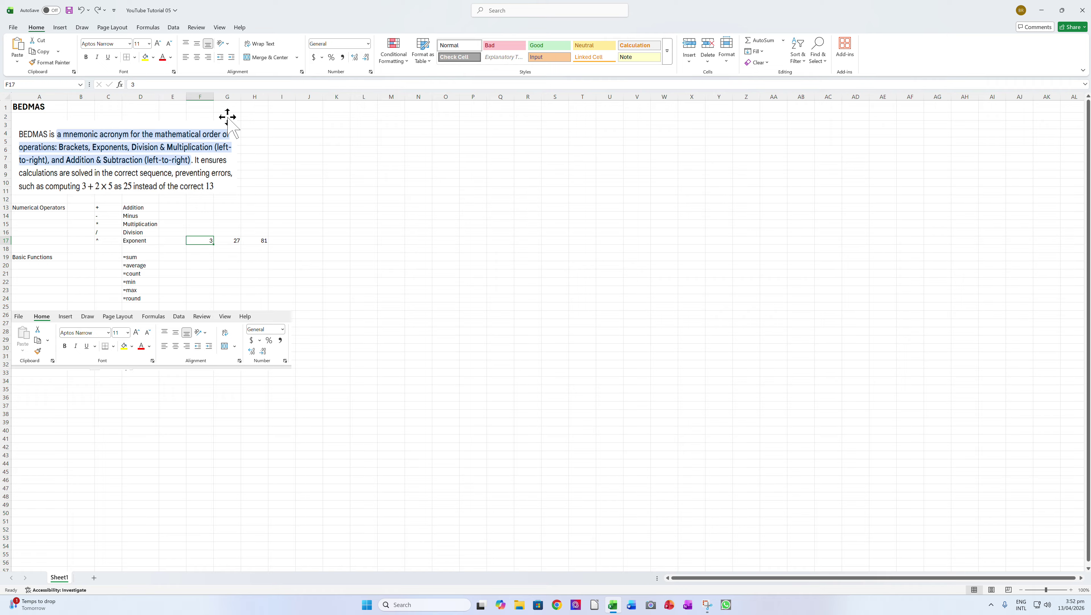
{"action": "left_click", "coordinate": [322, 59]}
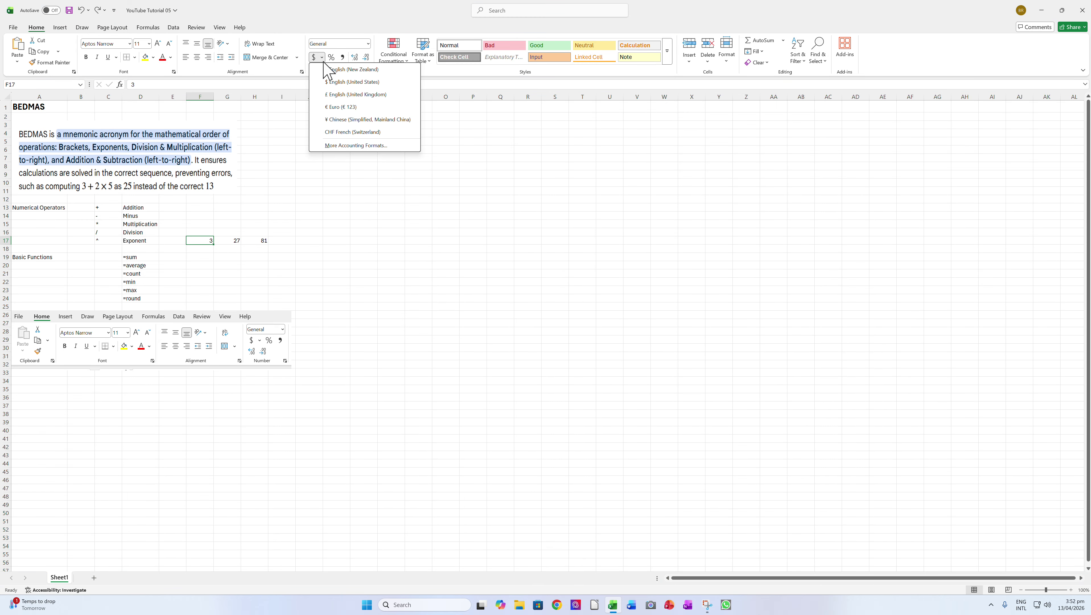
{"action": "left_click", "coordinate": [327, 69]}
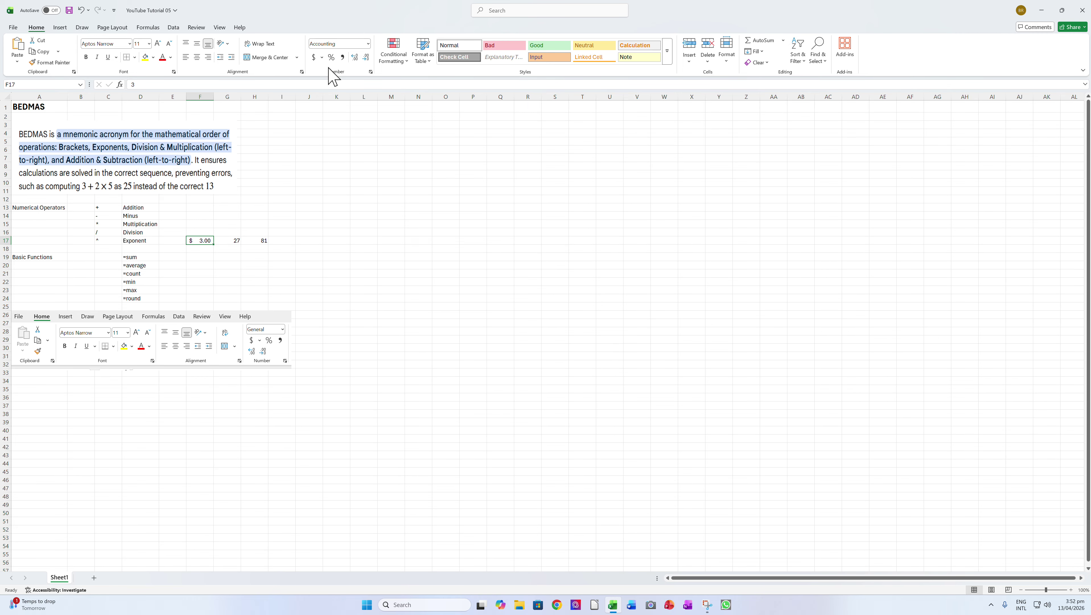
{"action": "left_click", "coordinate": [331, 58]}
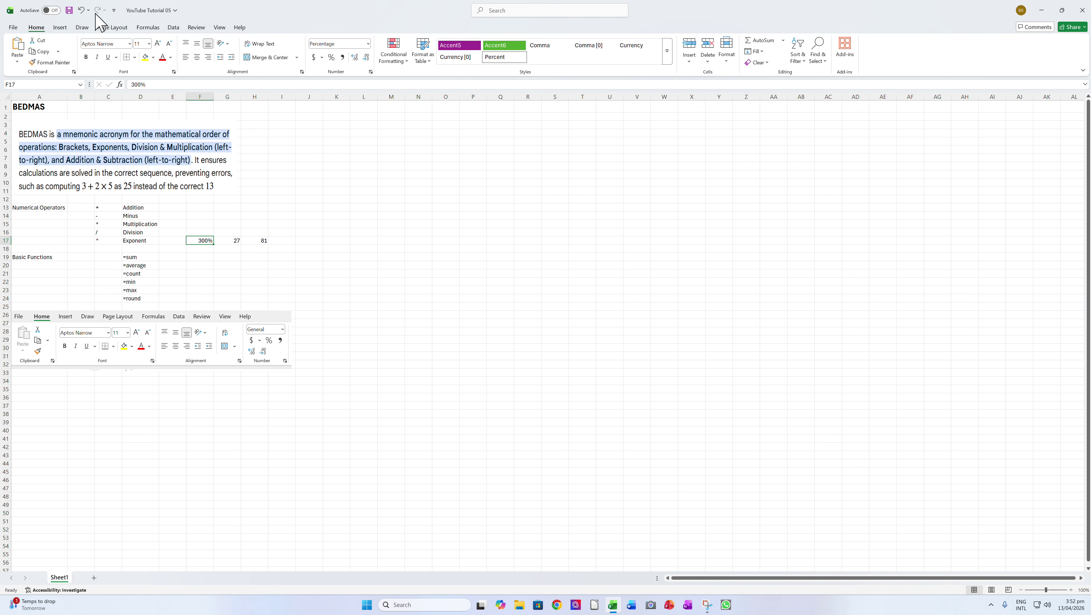
{"action": "left_click", "coordinate": [81, 10]}
{"action": "left_click", "coordinate": [81, 10]}
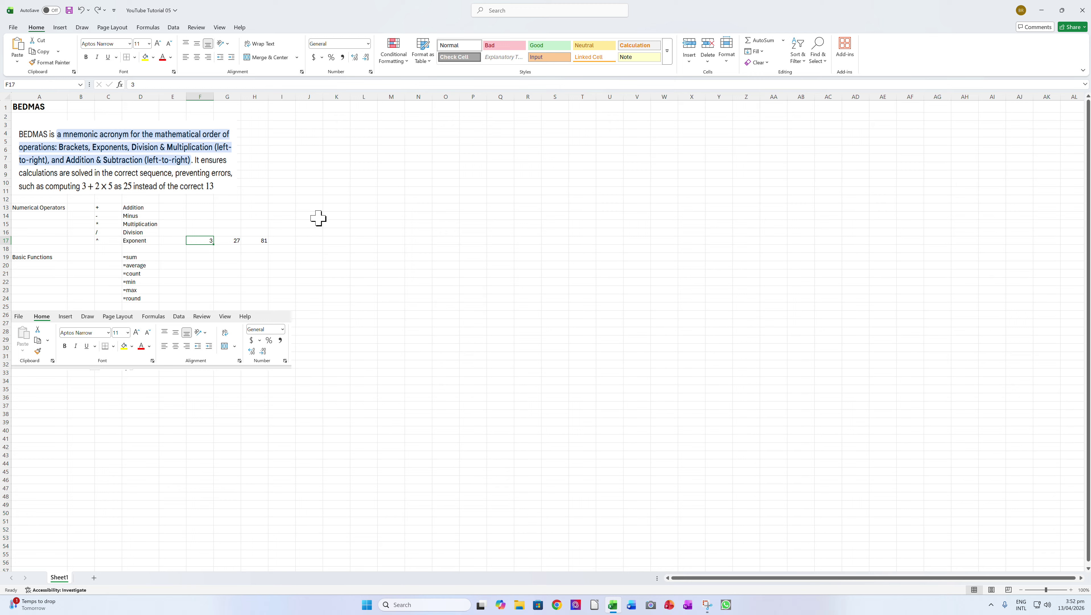
- Enter the text "Hello how are you feeling today?" in cell K10
{"action": "left_click", "coordinate": [334, 182]}
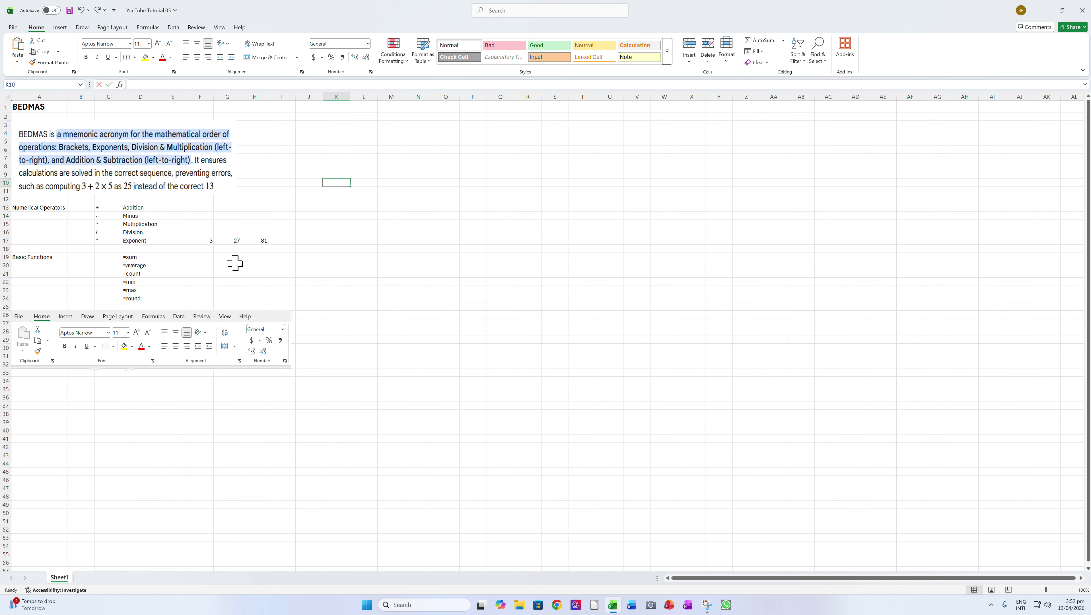
{"action": "type", "text": "Hello"}
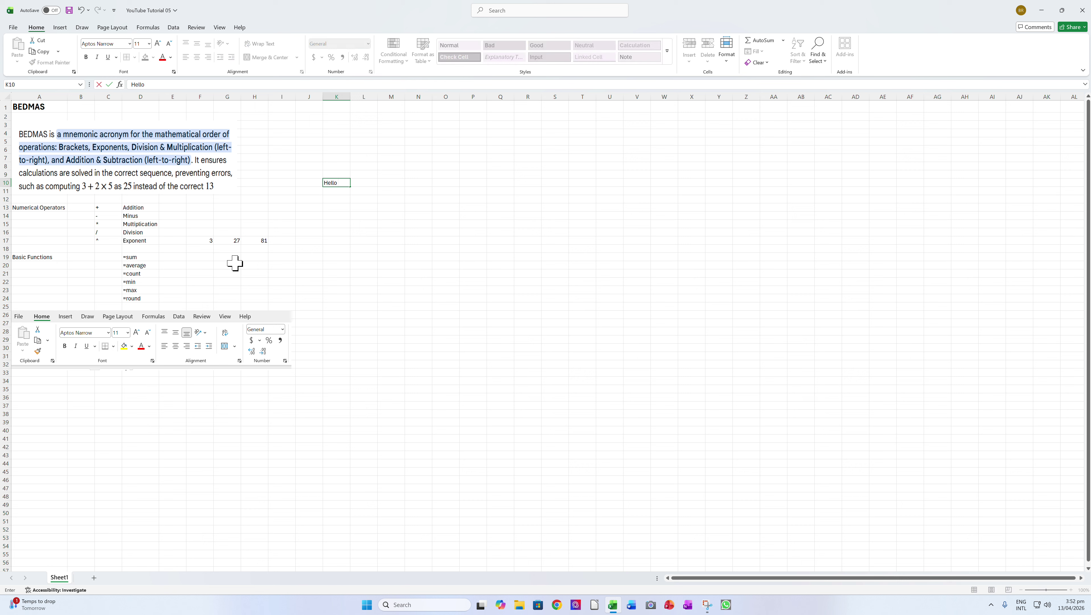
{"action": "type", "text": " how are you feeling today?"}
{"action": "key", "text": "Return"}
- Try wrapping the text in cell K10 and undo the wrap
{"action": "left_click", "coordinate": [344, 183]}
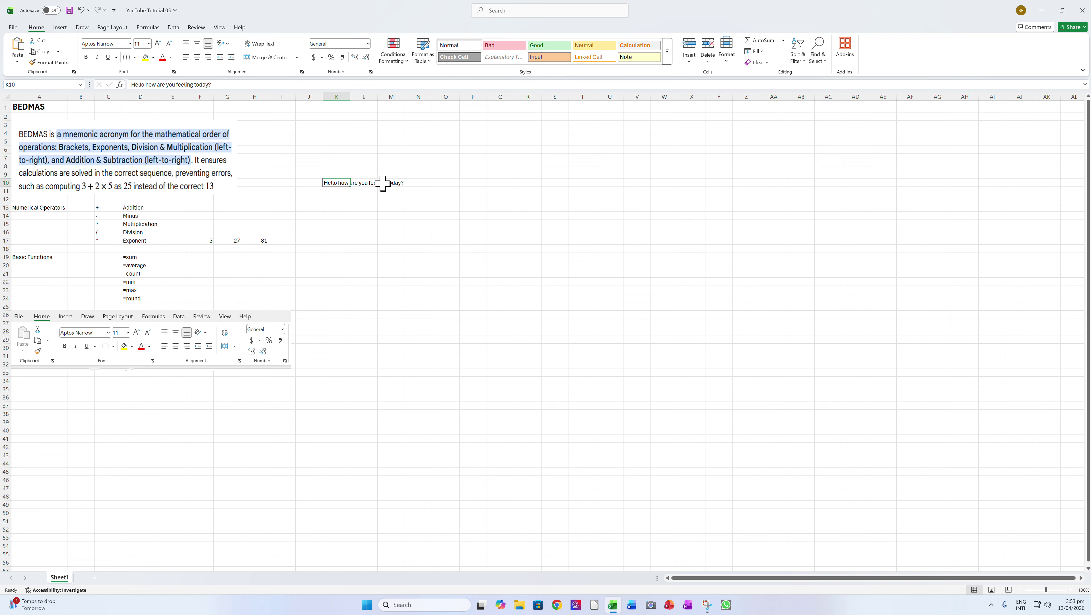
{"action": "left_click", "coordinate": [259, 44]}
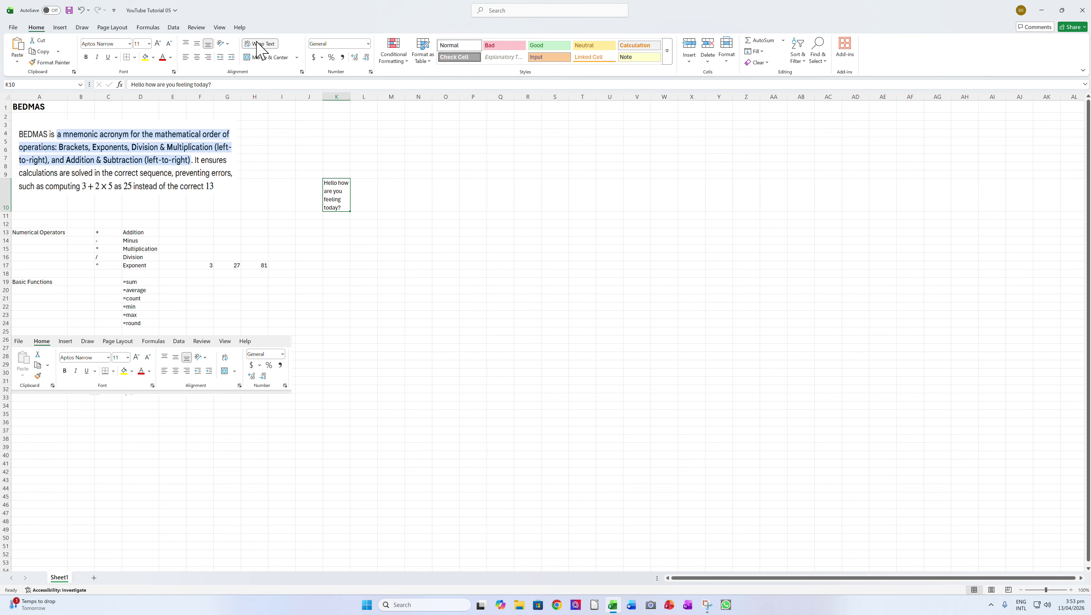
{"action": "left_click", "coordinate": [82, 11]}
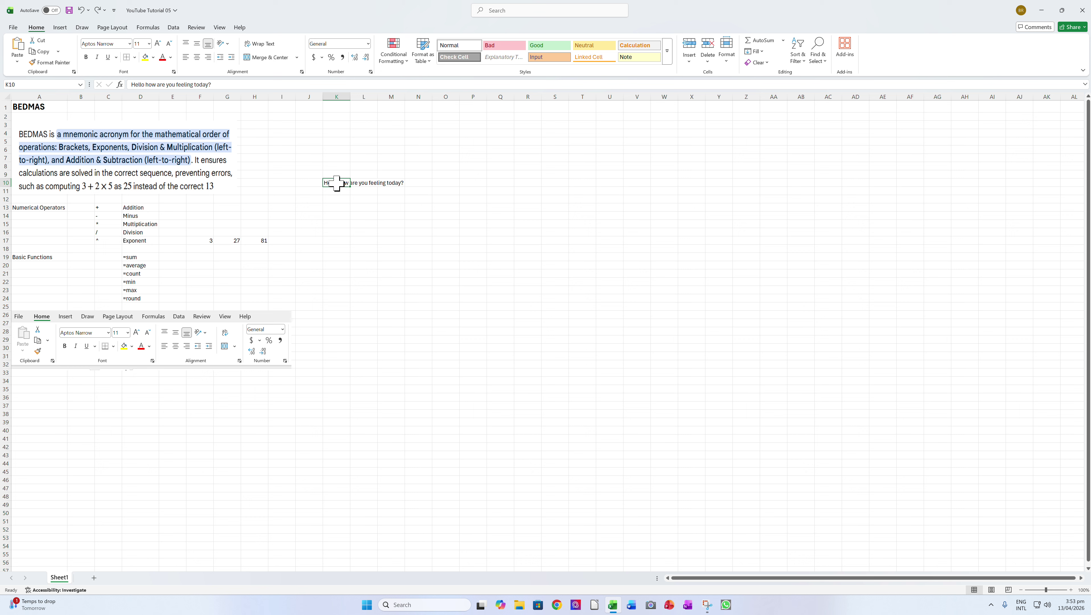
- Try Merge & Center on K10:M10, check the merged cell, and undo the merge
{"action": "left_click_drag", "start_coordinate": [336, 183], "coordinate": [381, 181]}
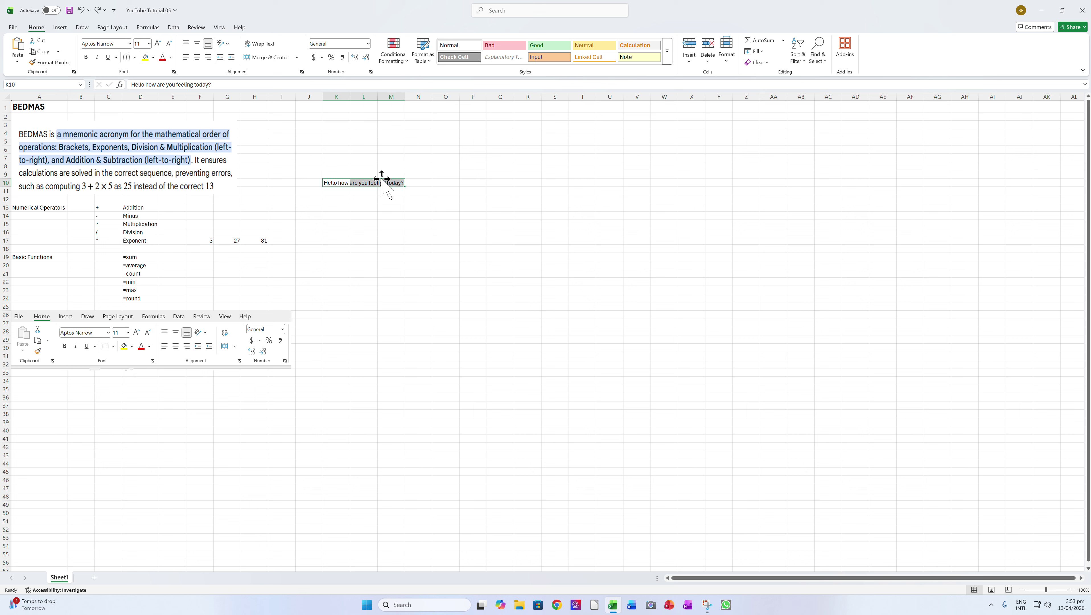
{"action": "left_click", "coordinate": [265, 57]}
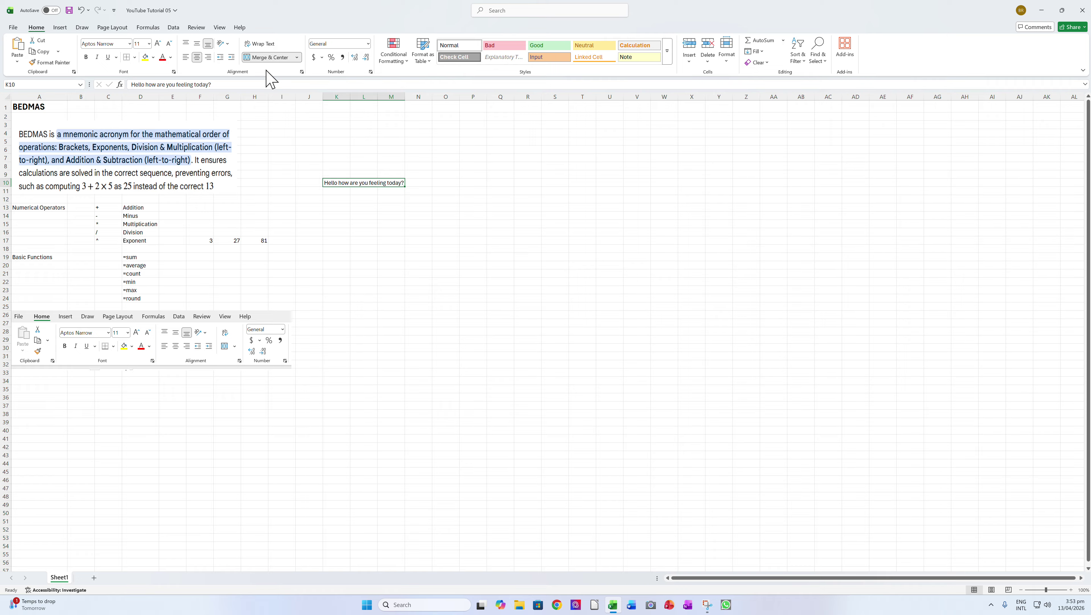
{"action": "left_click", "coordinate": [358, 216]}
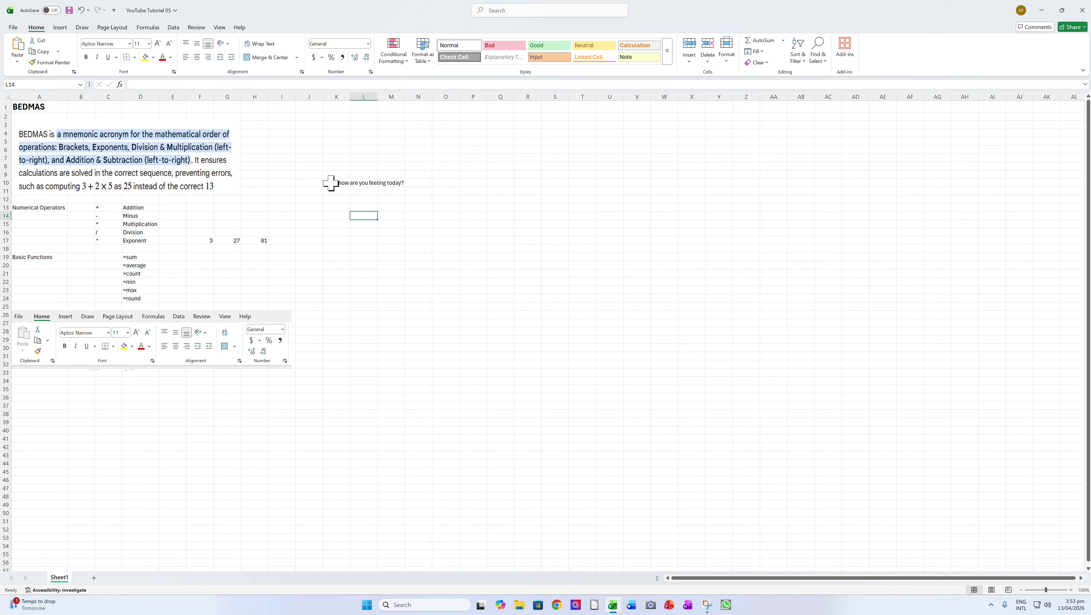
{"action": "left_click", "coordinate": [373, 183]}
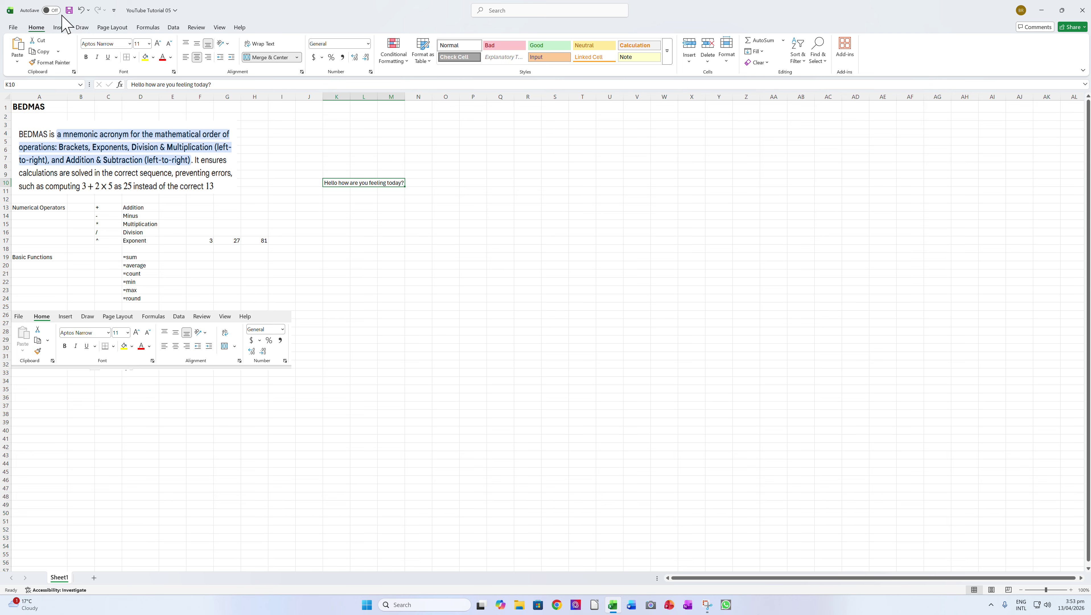
{"action": "left_click", "coordinate": [83, 9]}
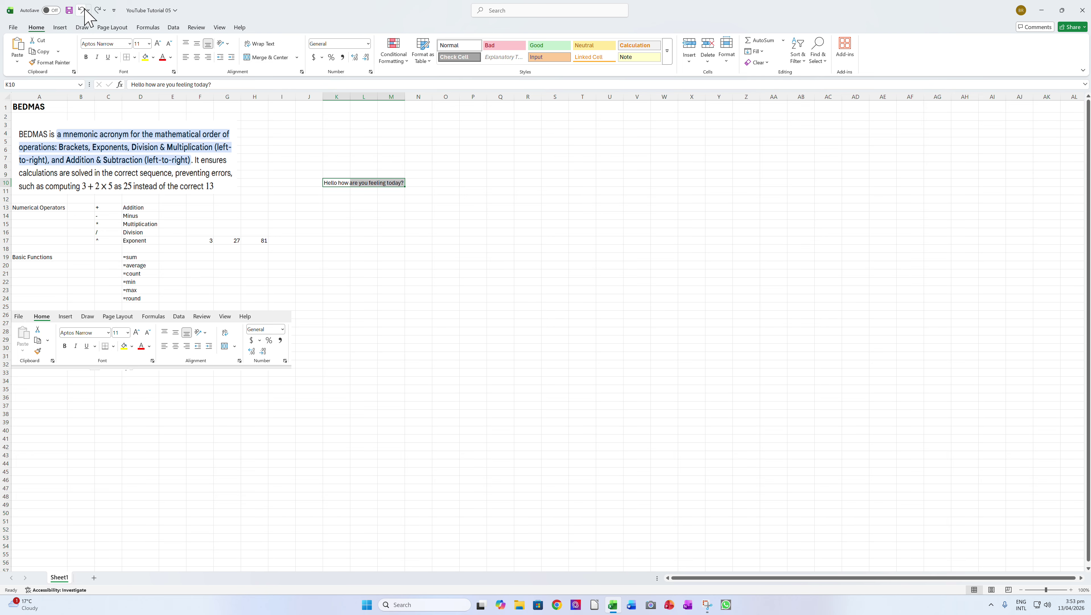
{"action": "left_click", "coordinate": [417, 272]}
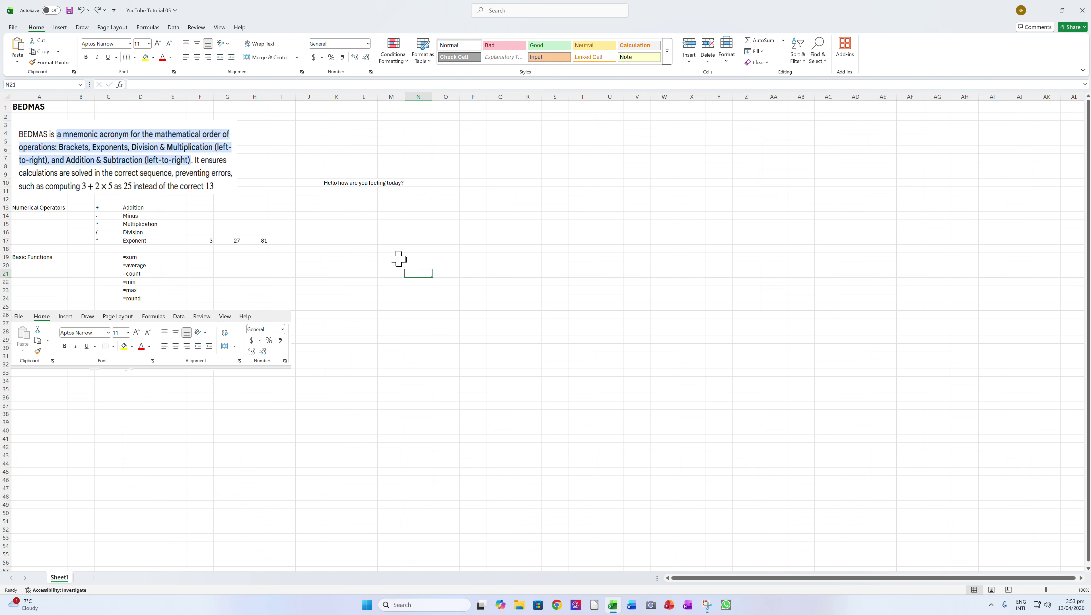
- Undo the text entry in K10 and restore it with Redo
{"action": "left_click", "coordinate": [334, 186]}
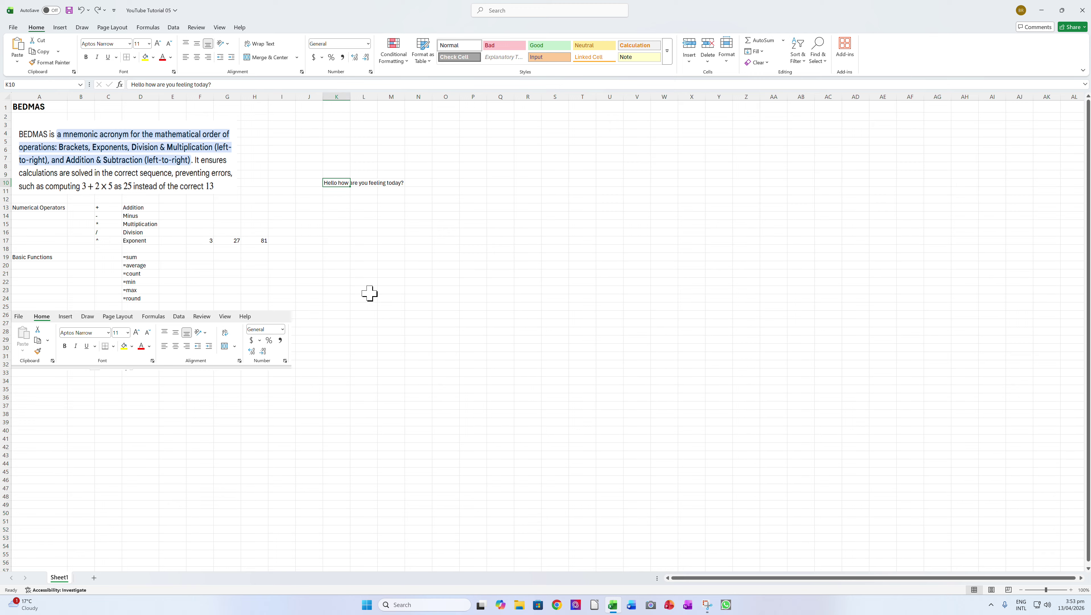
{"action": "left_click", "coordinate": [81, 9]}
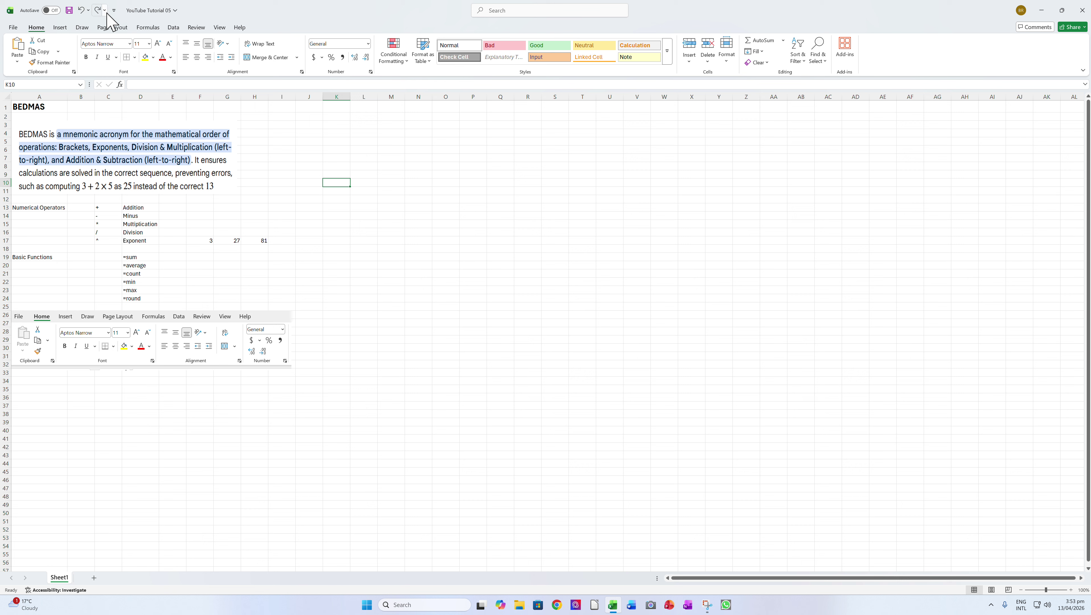
{"action": "left_click", "coordinate": [98, 10]}
{"action": "left_click", "coordinate": [375, 219]}
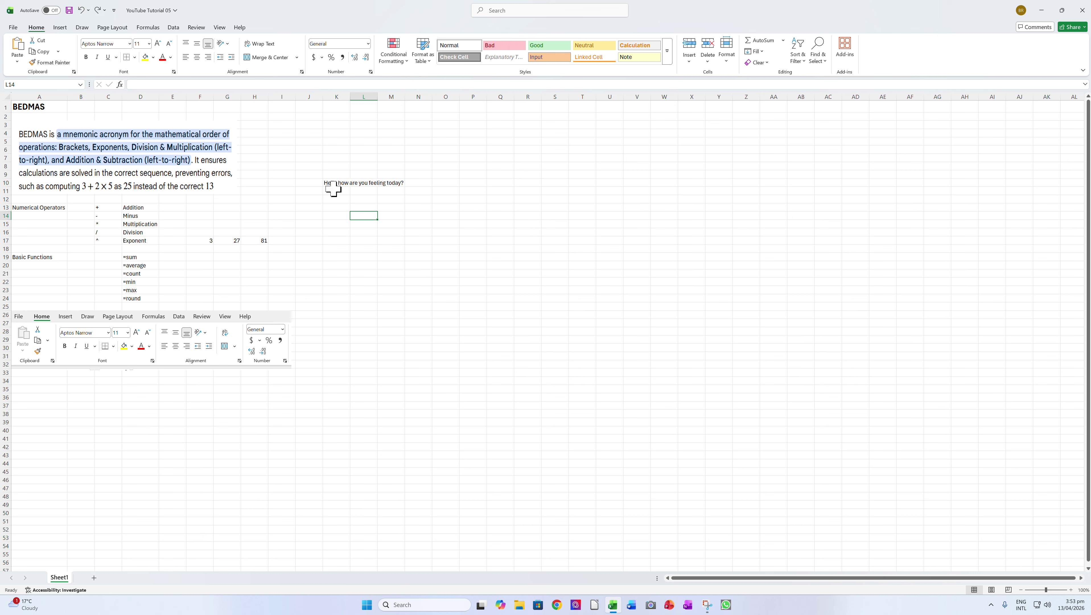
- Examine the number, alignment, font, border and fill settings in Format Cells for K10:M10, including the horizontal alignment options, and cancel without changes
{"action": "left_click_drag", "start_coordinate": [332, 184], "coordinate": [372, 182]}
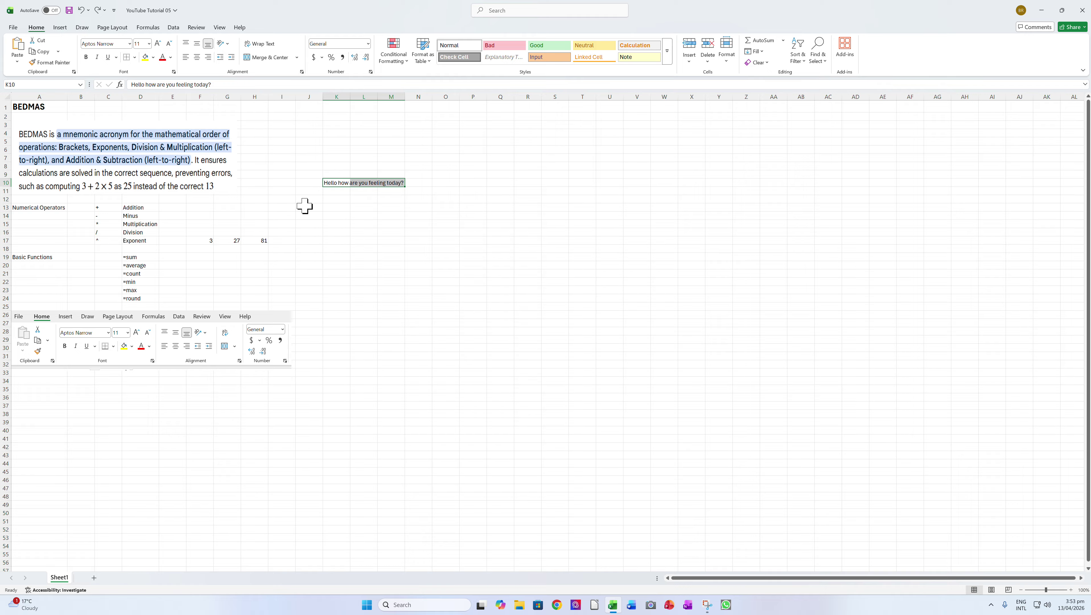
{"action": "right_click", "coordinate": [326, 183]}
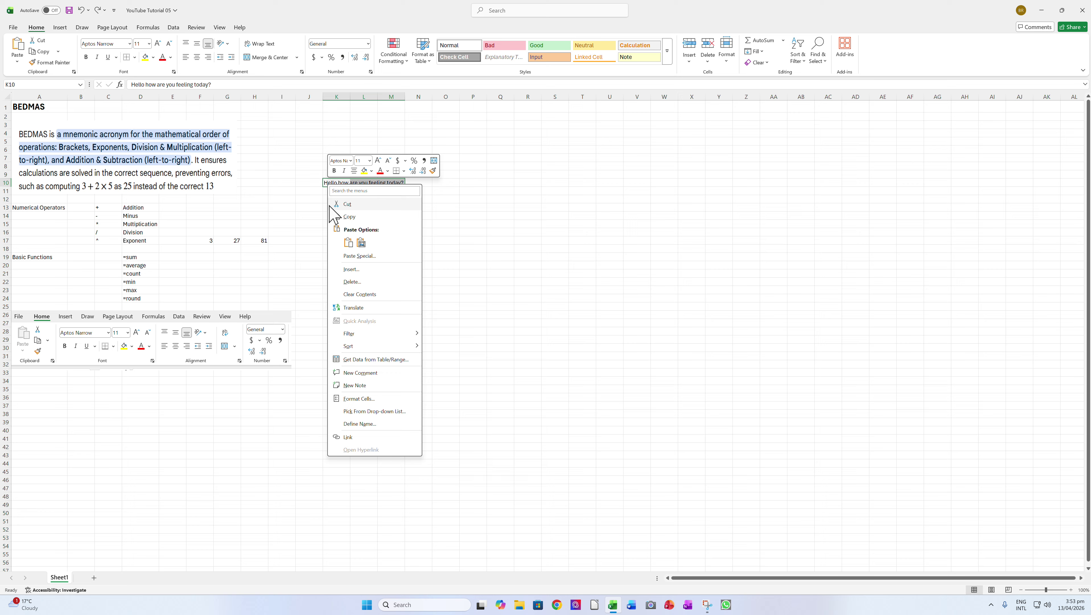
{"action": "left_click", "coordinate": [350, 400]}
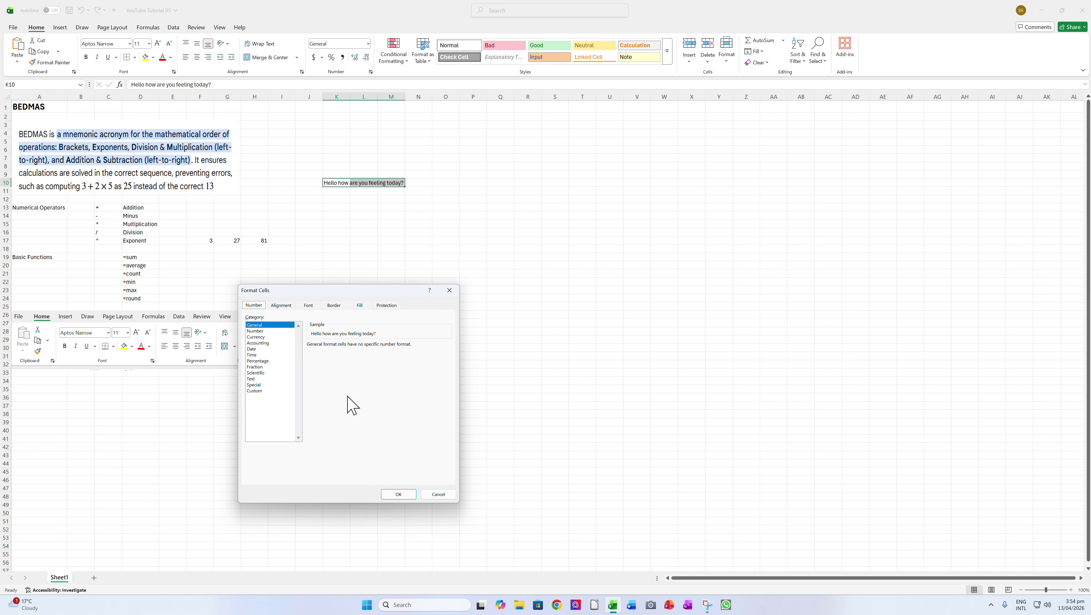
{"action": "left_click", "coordinate": [258, 331]}
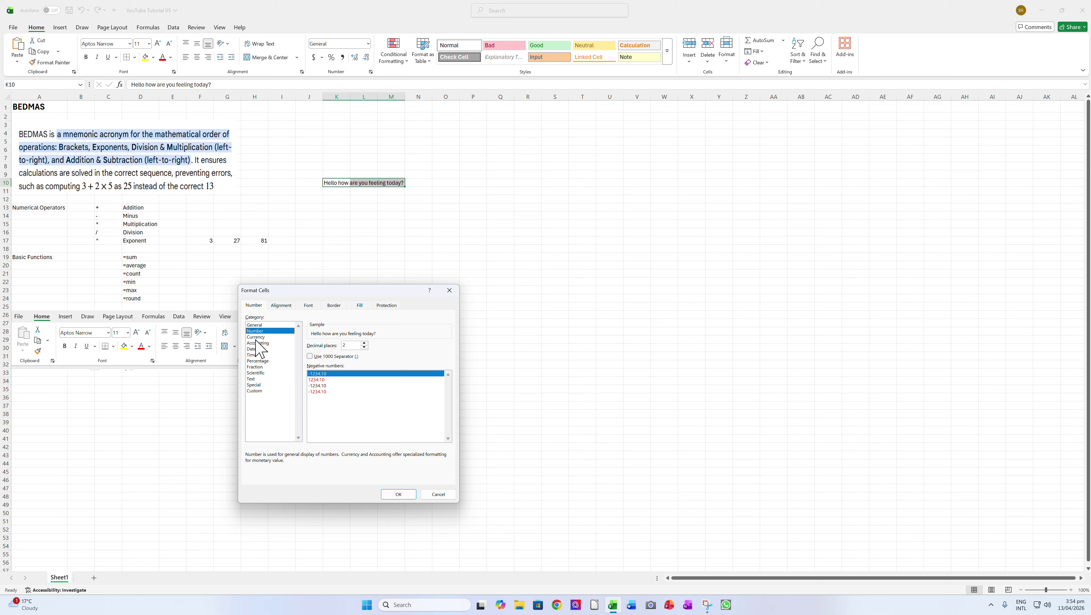
{"action": "left_click", "coordinate": [281, 304]}
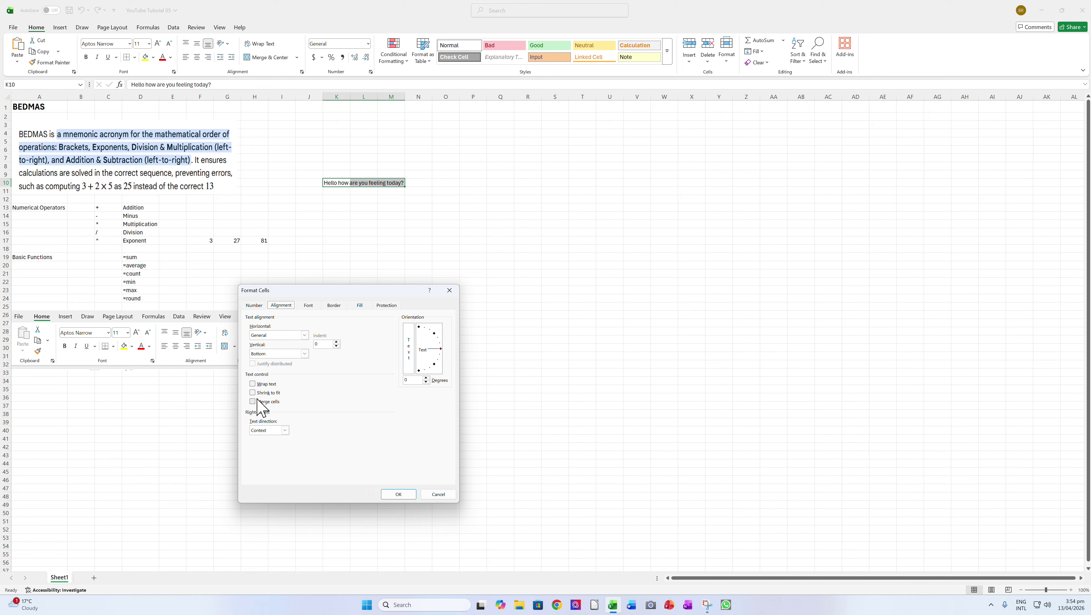
{"action": "left_click", "coordinate": [304, 335]}
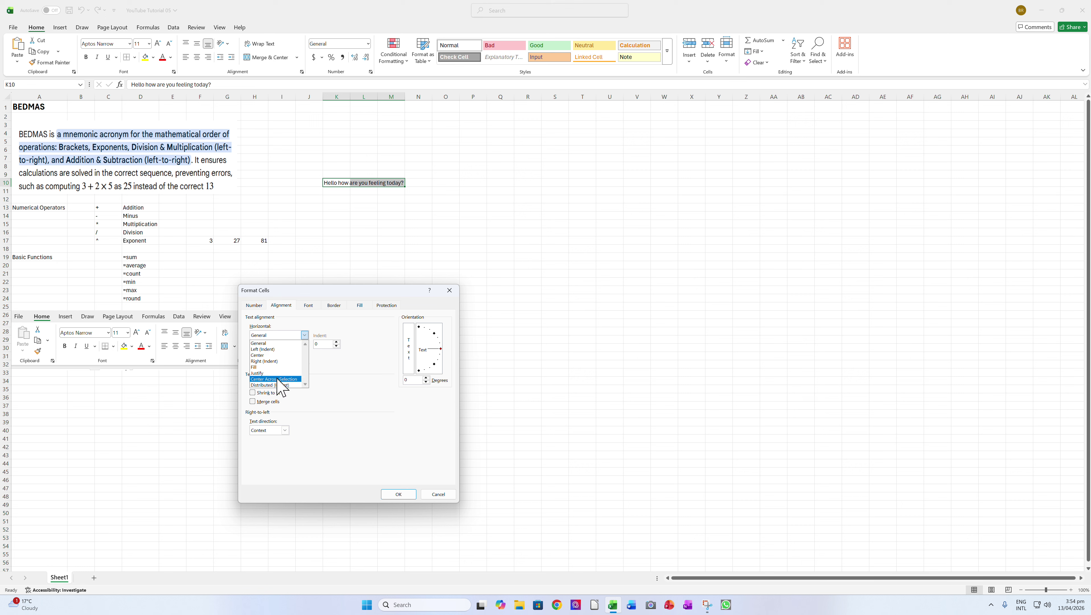
{"action": "left_click", "coordinate": [296, 378]}
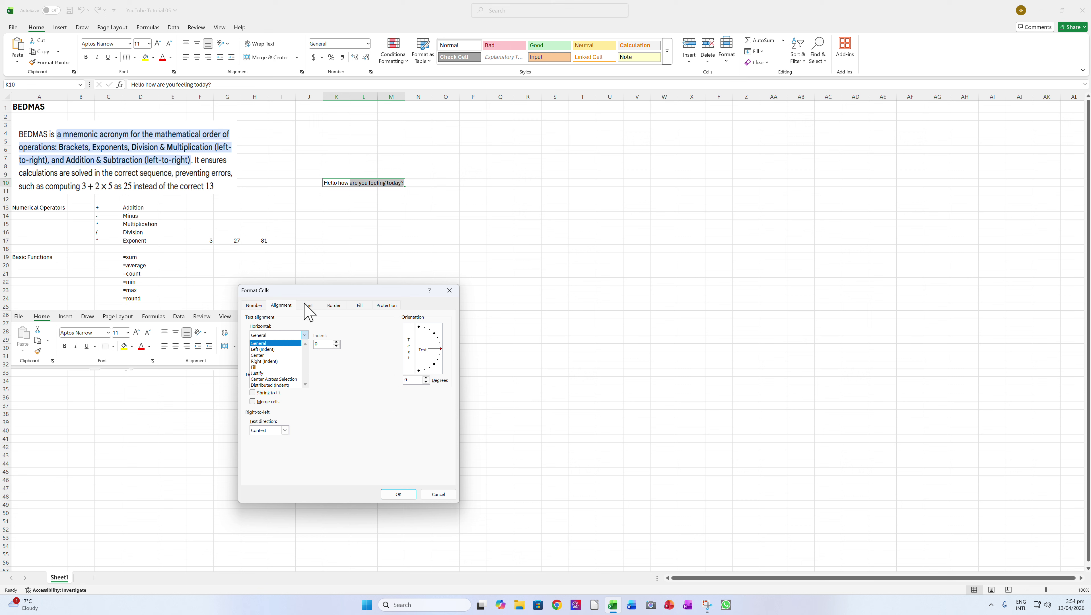
{"action": "left_click", "coordinate": [308, 304]}
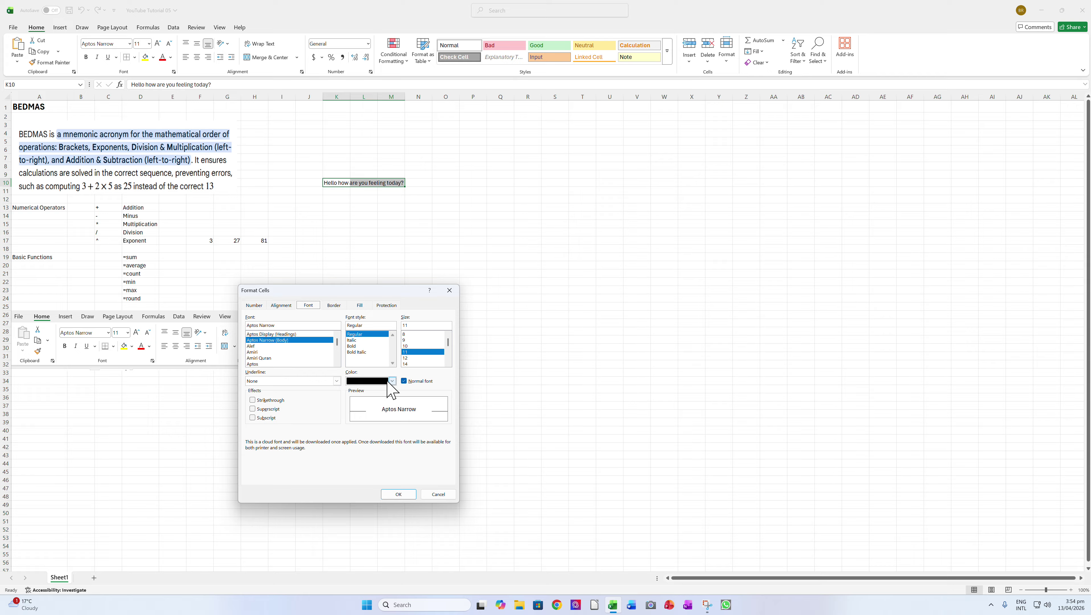
{"action": "left_click", "coordinate": [328, 308]}
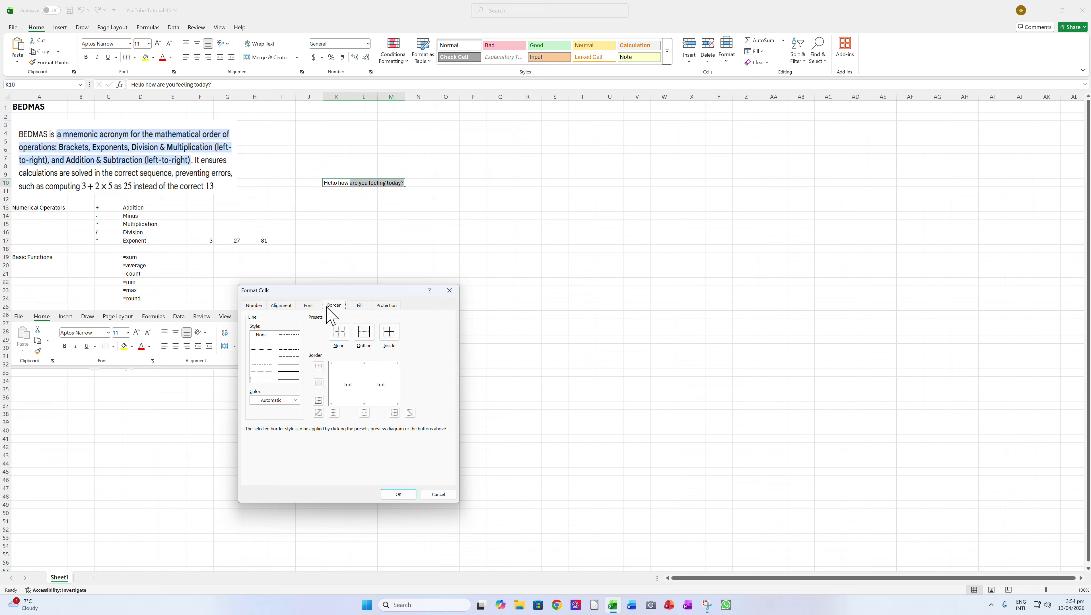
{"action": "left_click", "coordinate": [362, 305]}
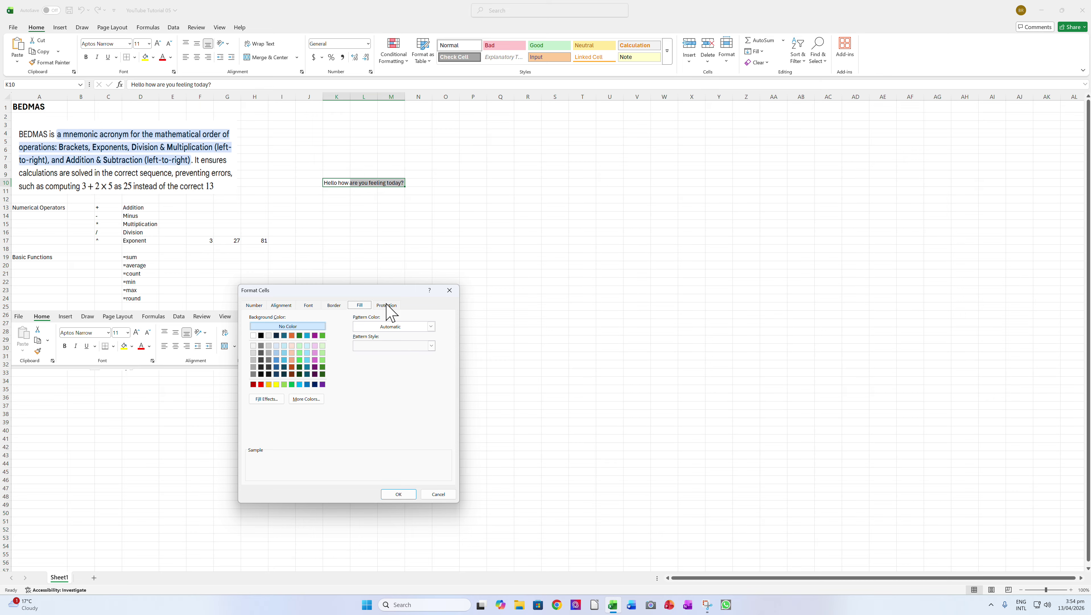
{"action": "left_click", "coordinate": [438, 494]}
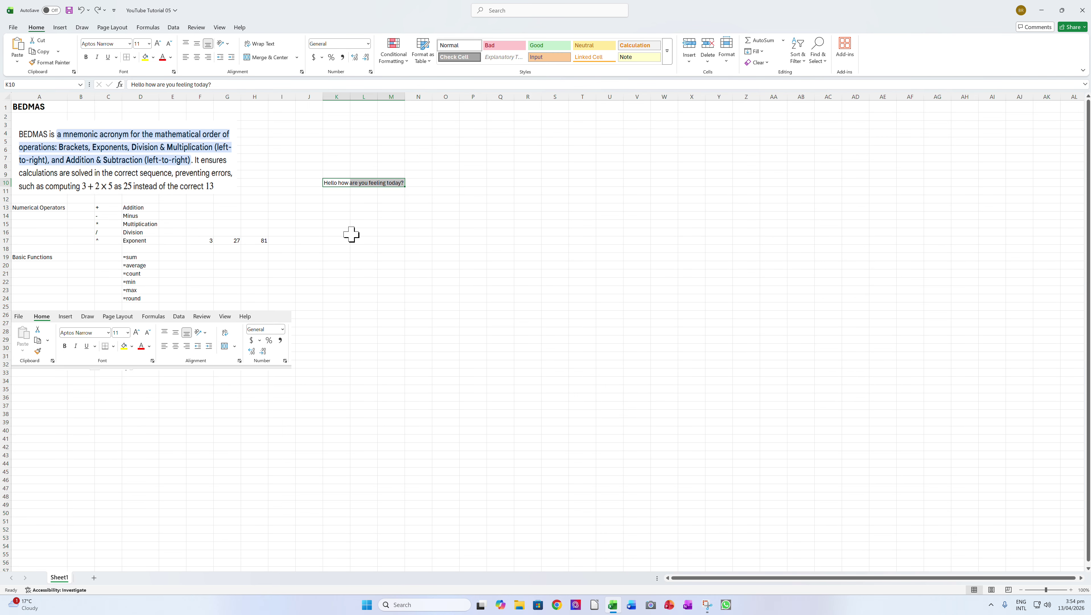